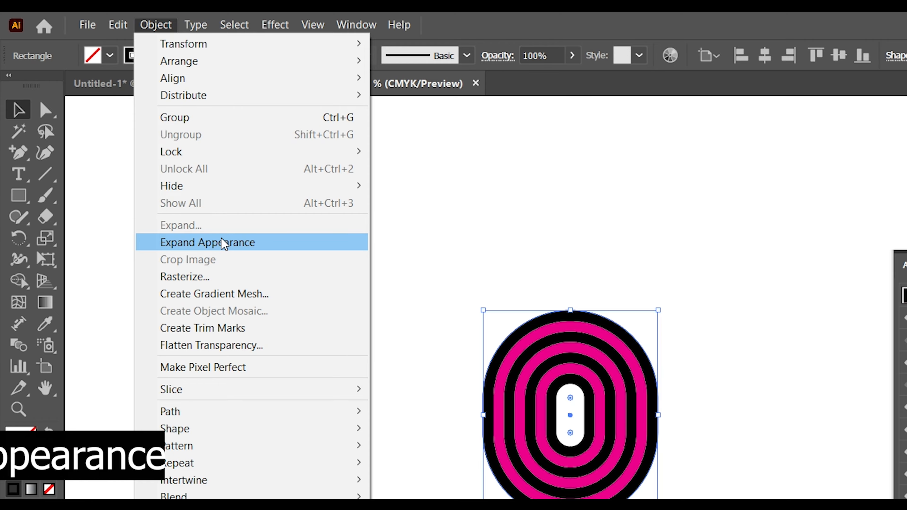
# - Expand the appearance of the black and pink striped shape and split it with Pathfinder Divide
pyautogui.click(221, 243)
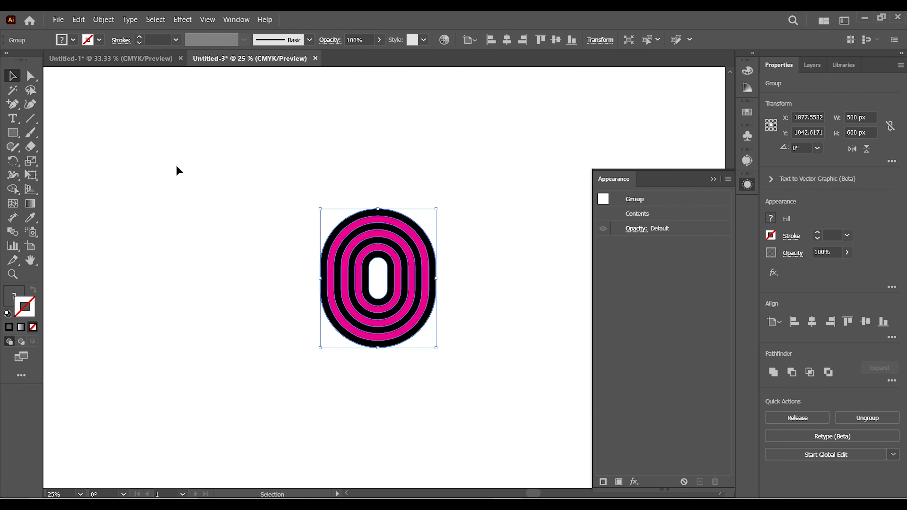
pyautogui.click(713, 180)
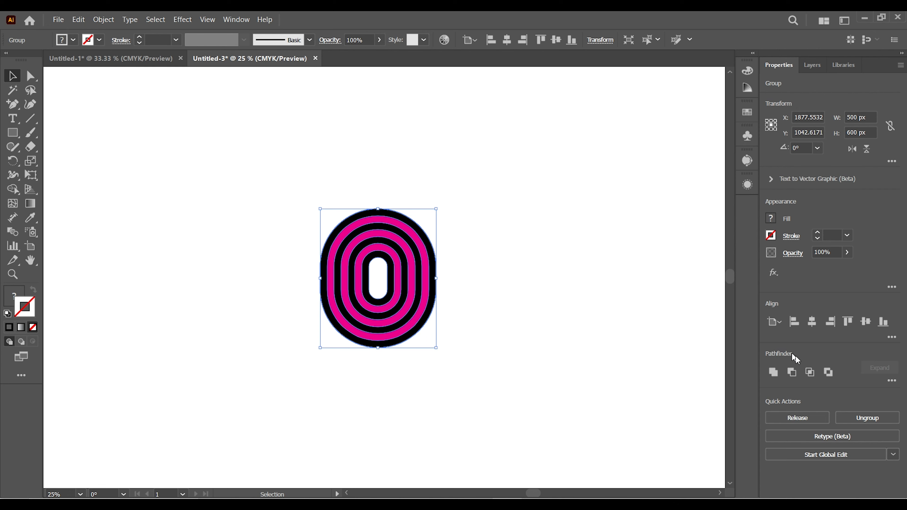
pyautogui.click(892, 381)
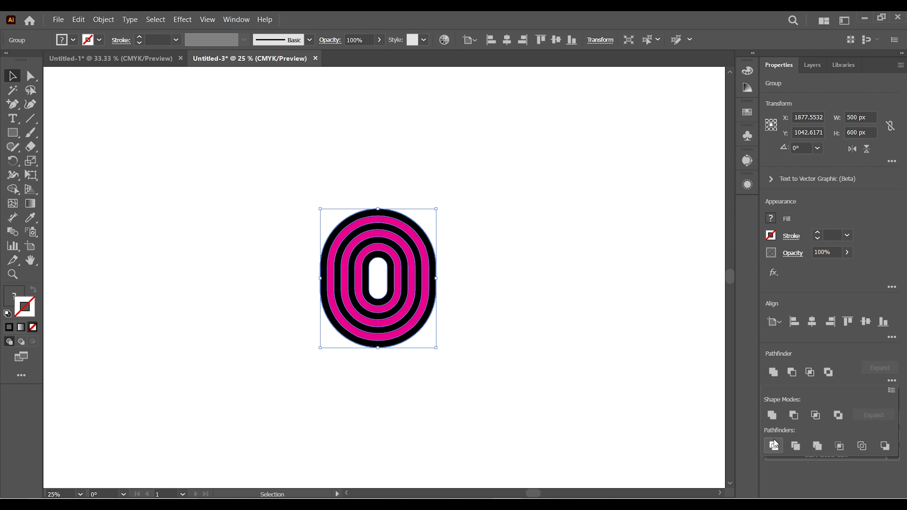
pyautogui.click(773, 447)
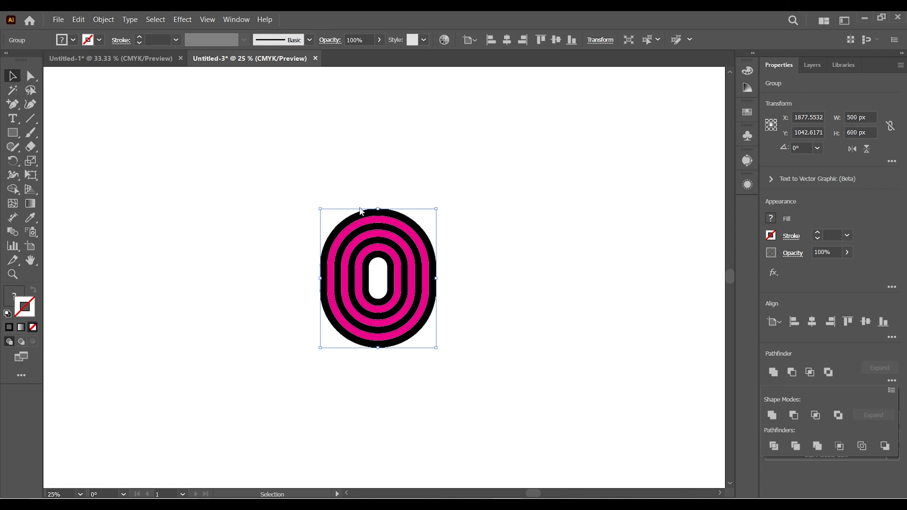
# - Isolate the divided group, select all its black-filled pieces with the Magic Wand, and cut them
pyautogui.doubleClick(367, 214)
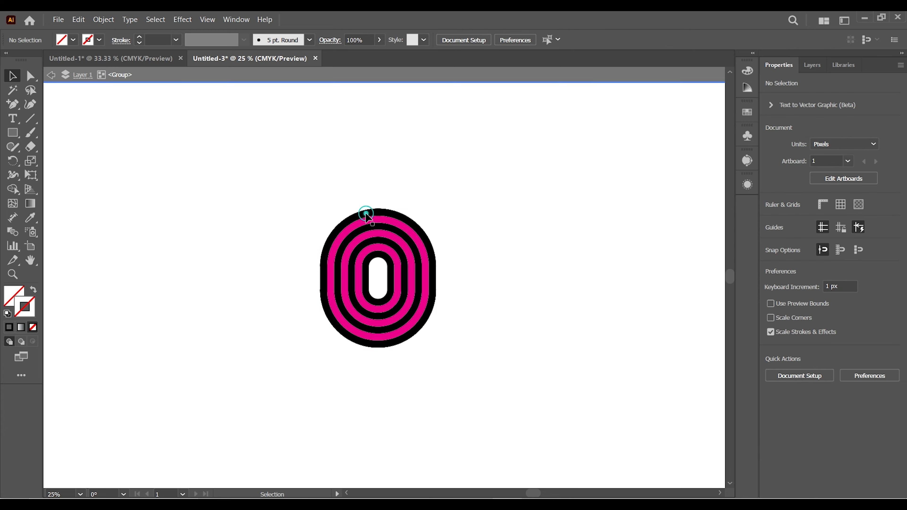
pyautogui.click(370, 213)
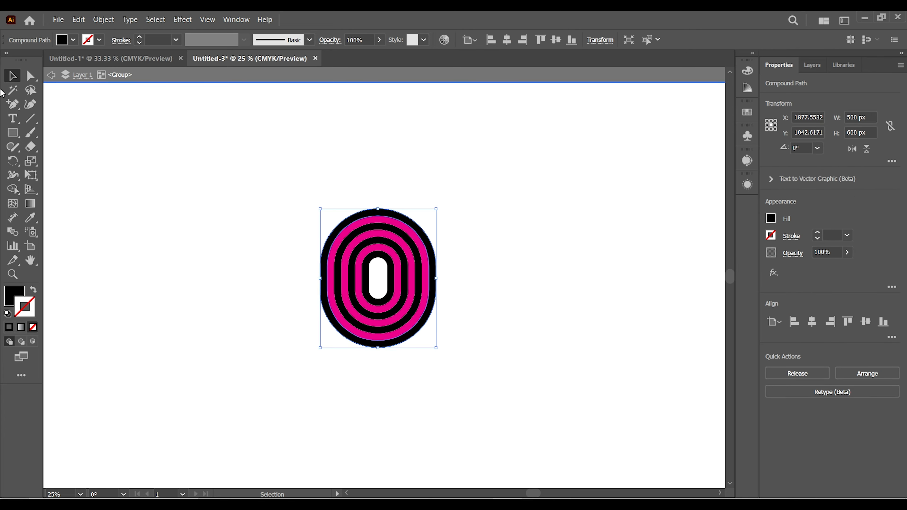
pyautogui.click(12, 90)
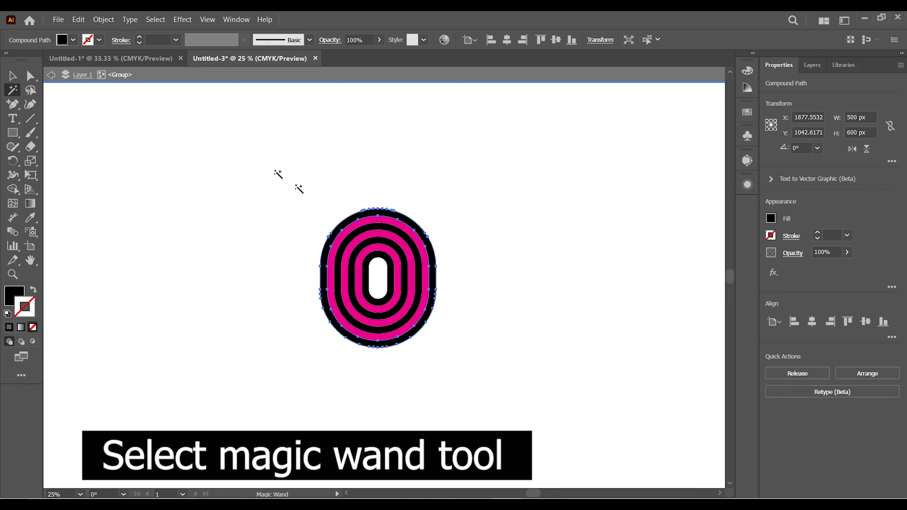
pyautogui.click(345, 213)
pyautogui.keyDown('shift'); pyautogui.click(350, 220); pyautogui.keyUp('shift')
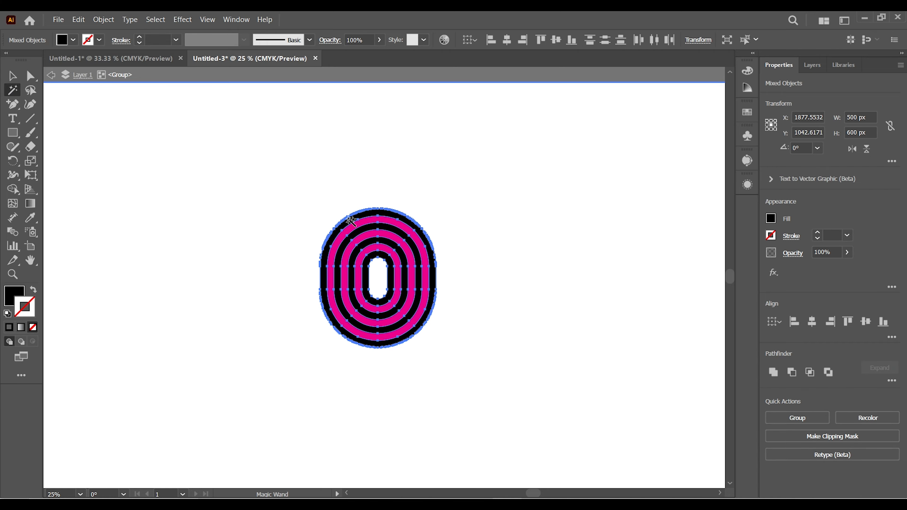
pyautogui.click(78, 20)
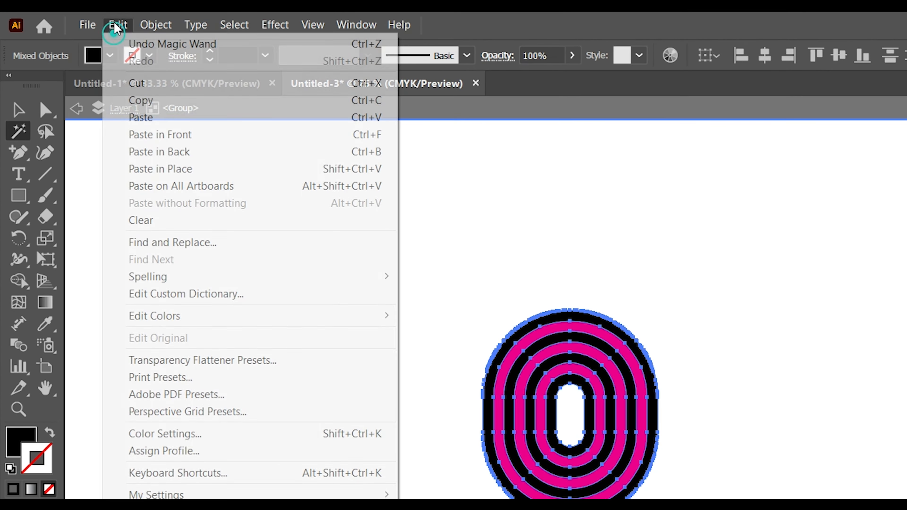
pyautogui.click(136, 86)
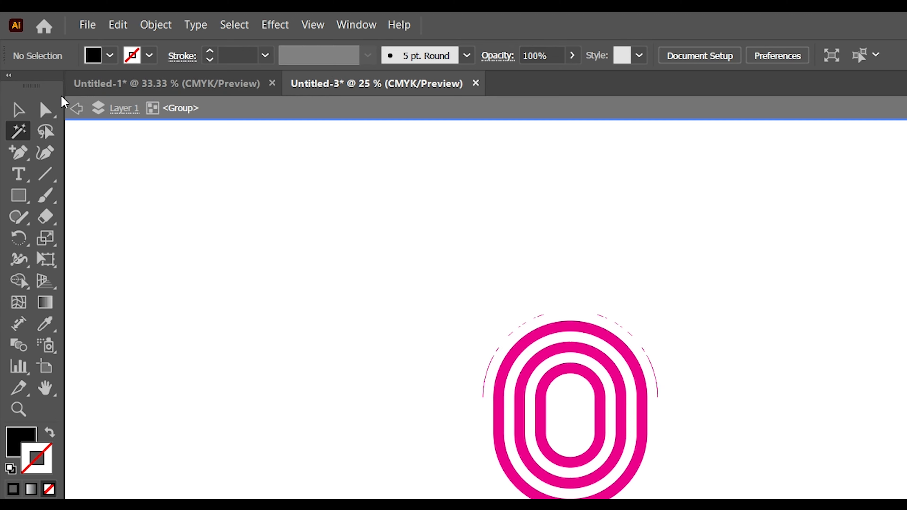
# - Delete all the remaining pink and leftover pieces and paste the cut black rings with Paste in Back
pyautogui.click(17, 110)
pyautogui.moveTo(373, 264); pyautogui.dragTo(704, 498)
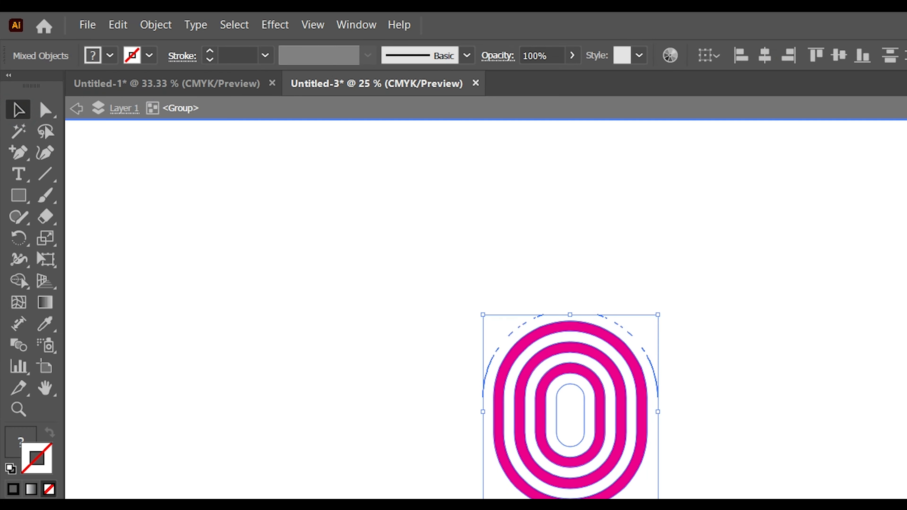
pyautogui.press('Delete')
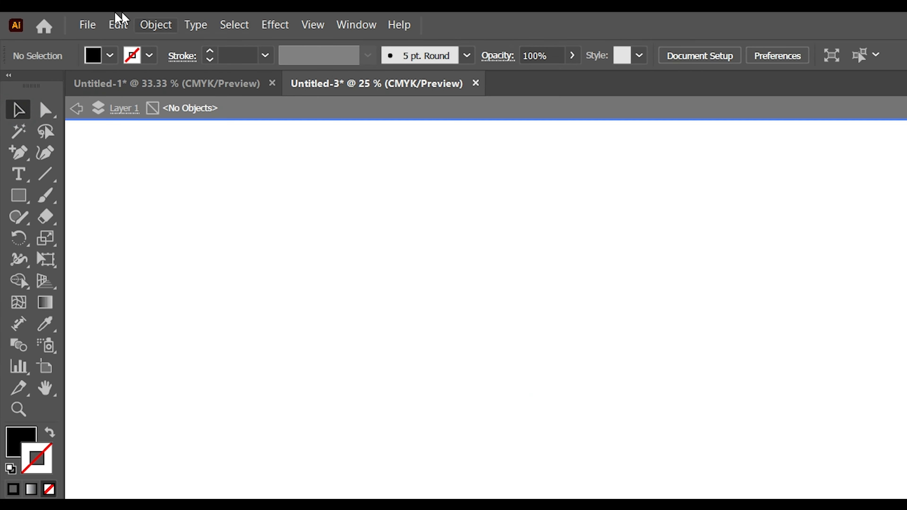
pyautogui.click(122, 31)
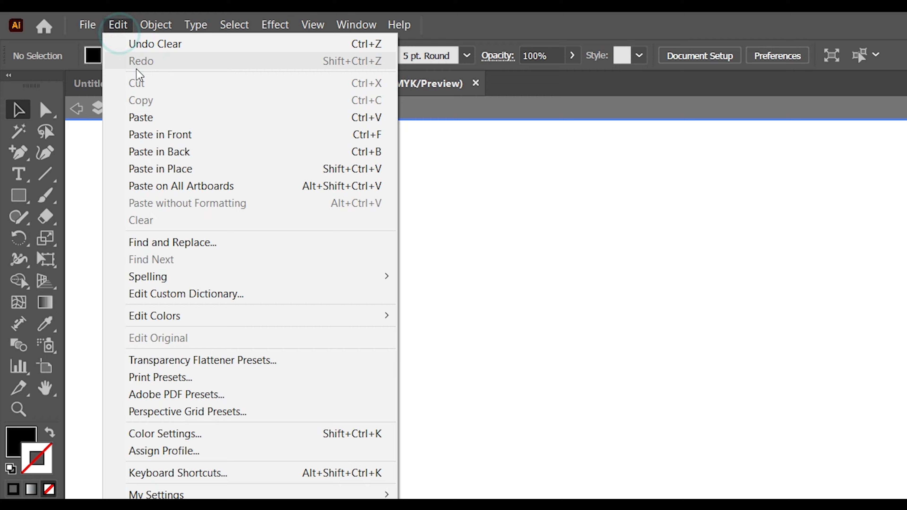
pyautogui.click(157, 152)
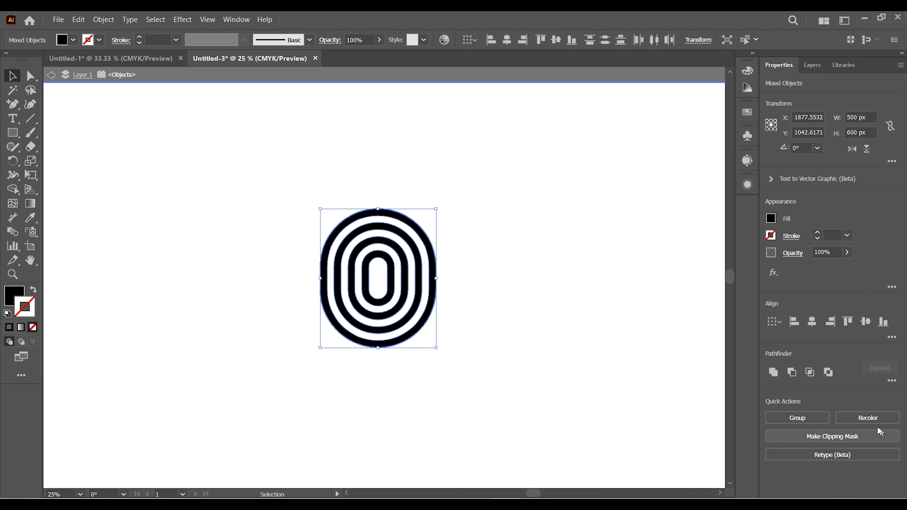
# - Unite the black rings, exit isolation mode, and move them about 60 px right and 47 px down
pyautogui.click(773, 372)
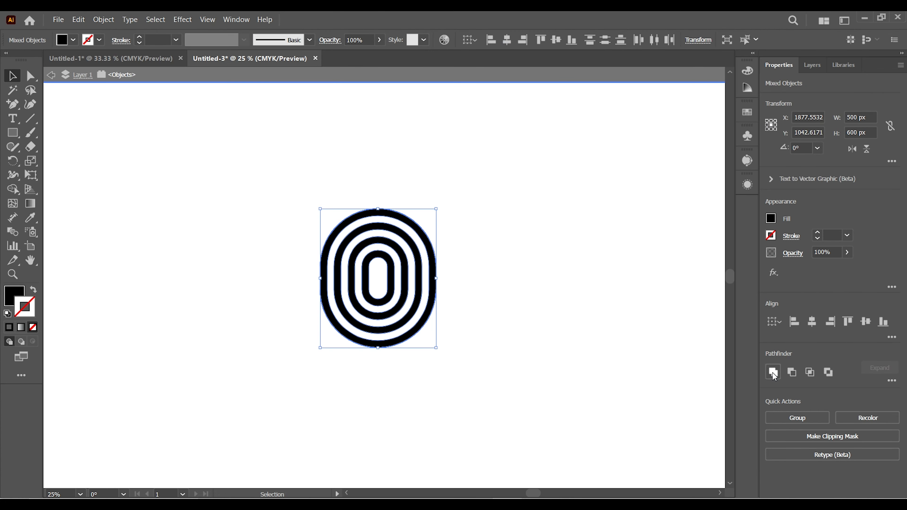
pyautogui.click(51, 75)
pyautogui.moveTo(354, 208); pyautogui.dragTo(396, 225)
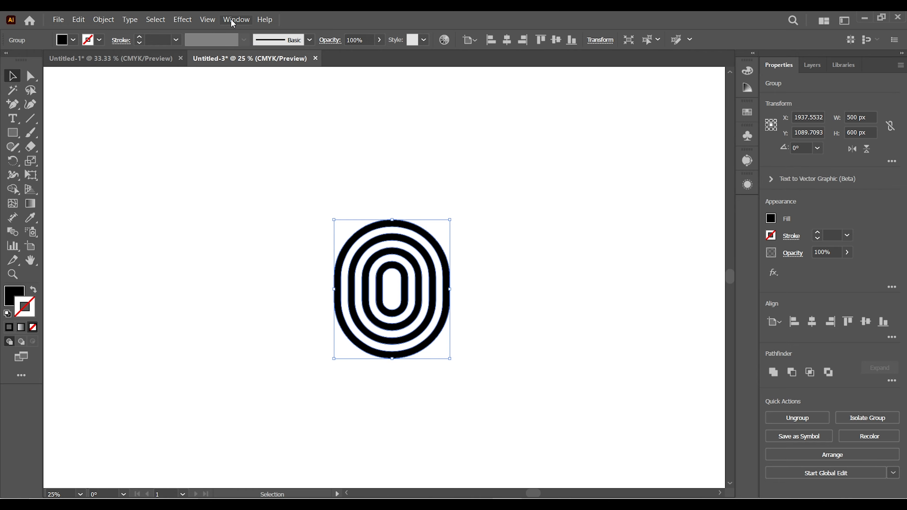
# - Set up a 3D Rotate (Classic) effect on the ring group with X 40°, Y -25°, Z 14° and perspective 50°
pyautogui.click(233, 22)
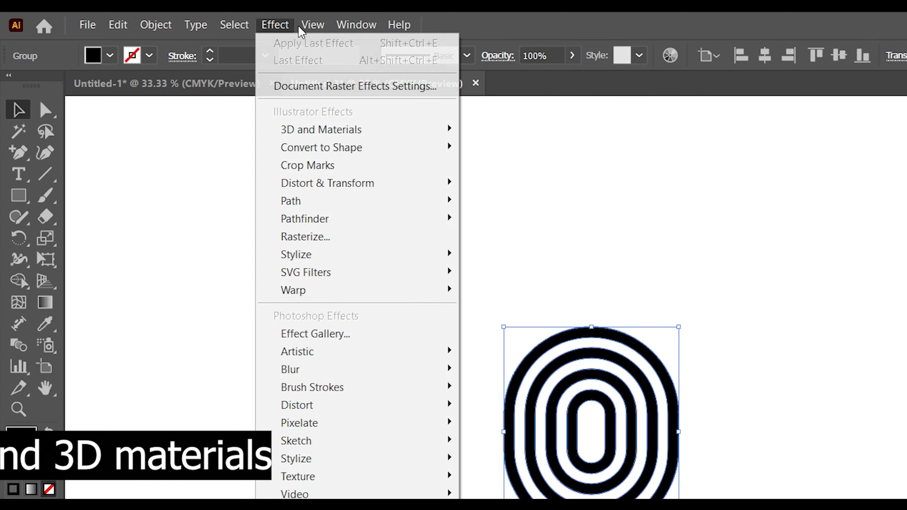
pyautogui.moveTo(275, 34)
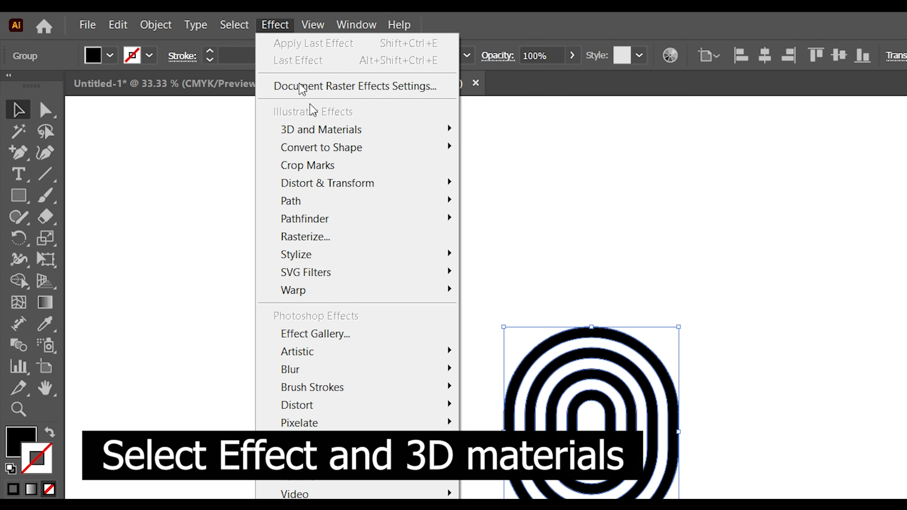
pyautogui.moveTo(322, 129)
pyautogui.click(510, 221)
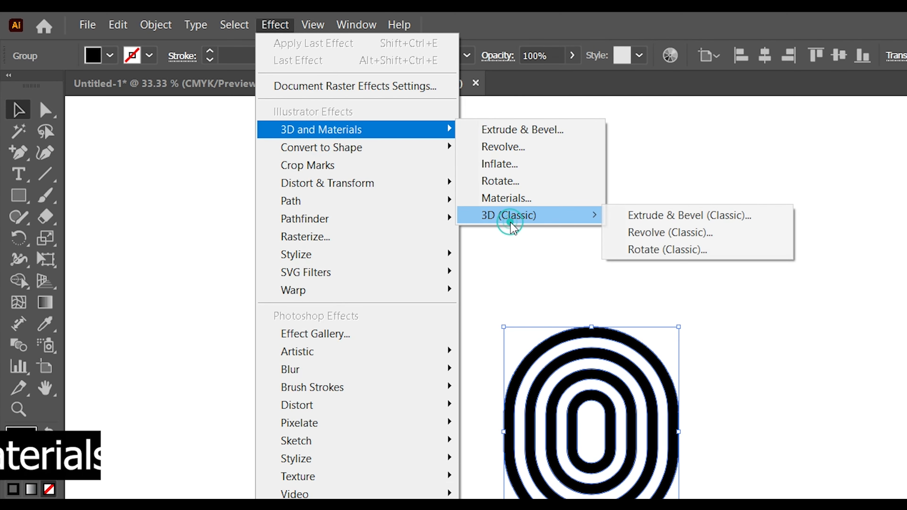
pyautogui.click(655, 251)
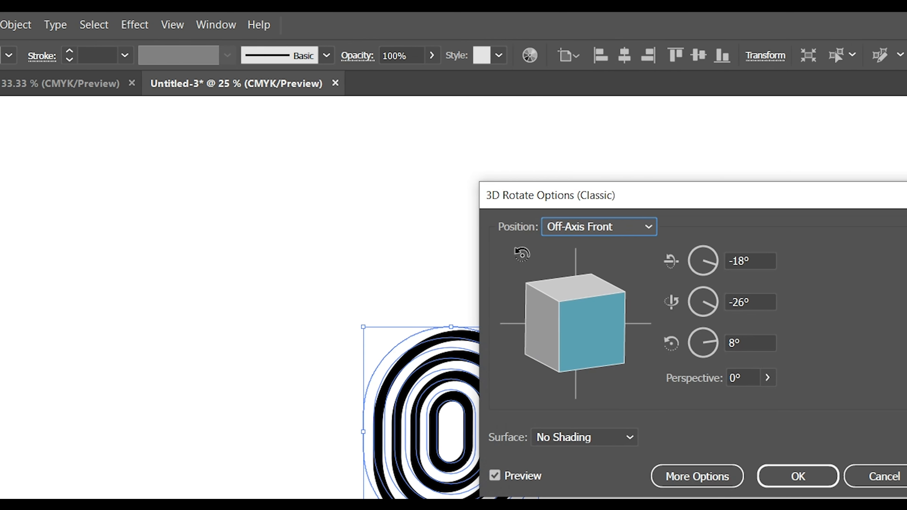
pyautogui.moveTo(632, 202); pyautogui.dragTo(755, 203)
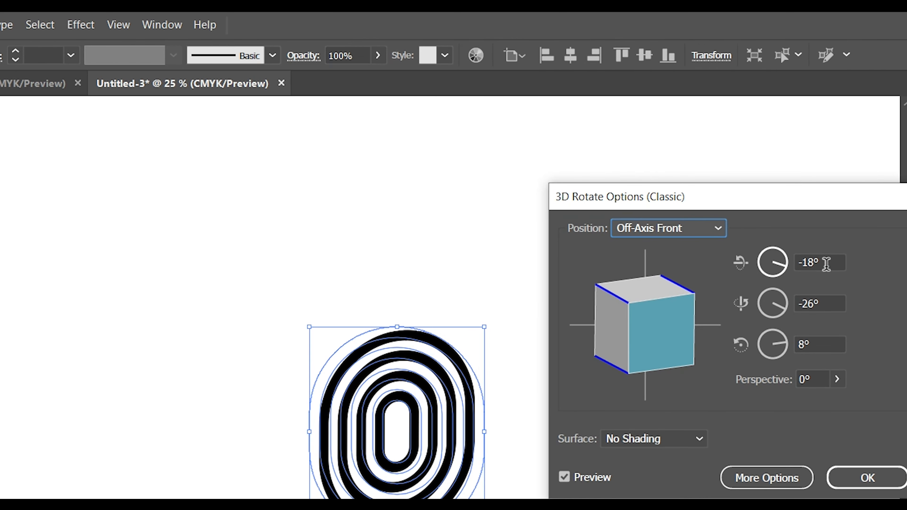
pyautogui.click(817, 262)
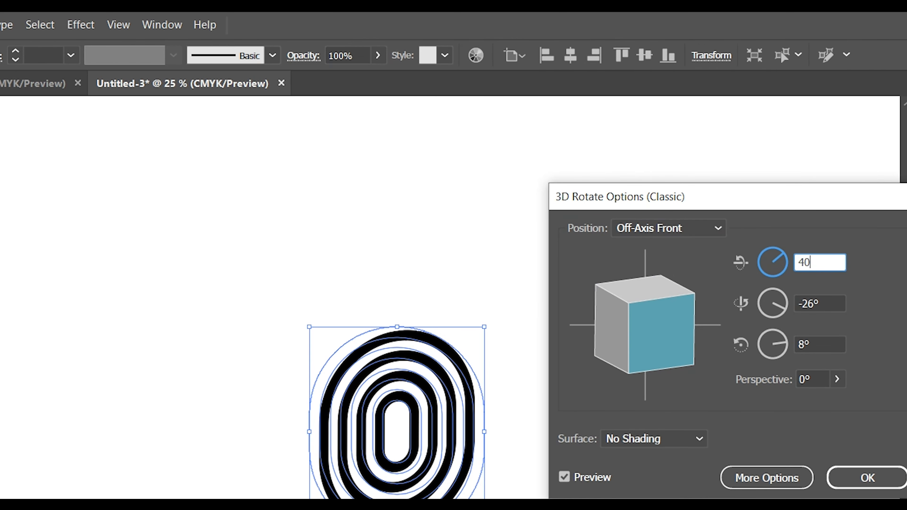
pyautogui.click(821, 303)
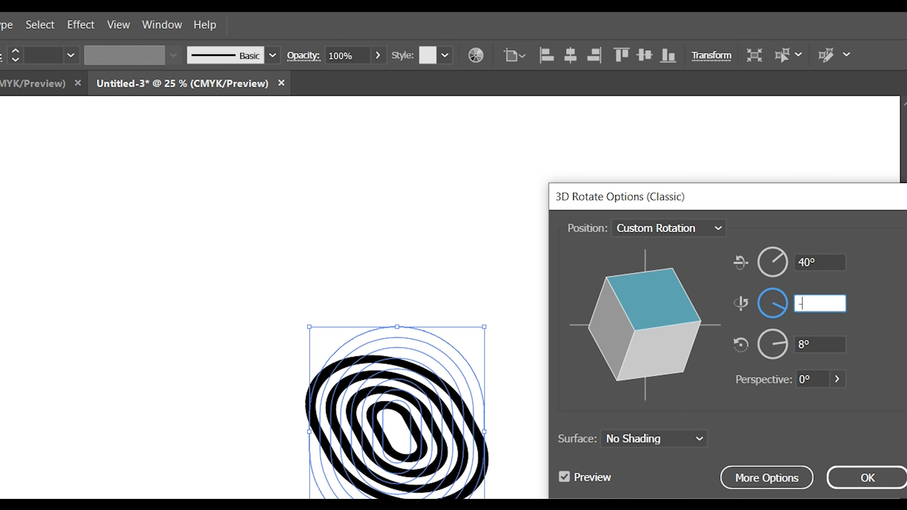
pyautogui.click(821, 344)
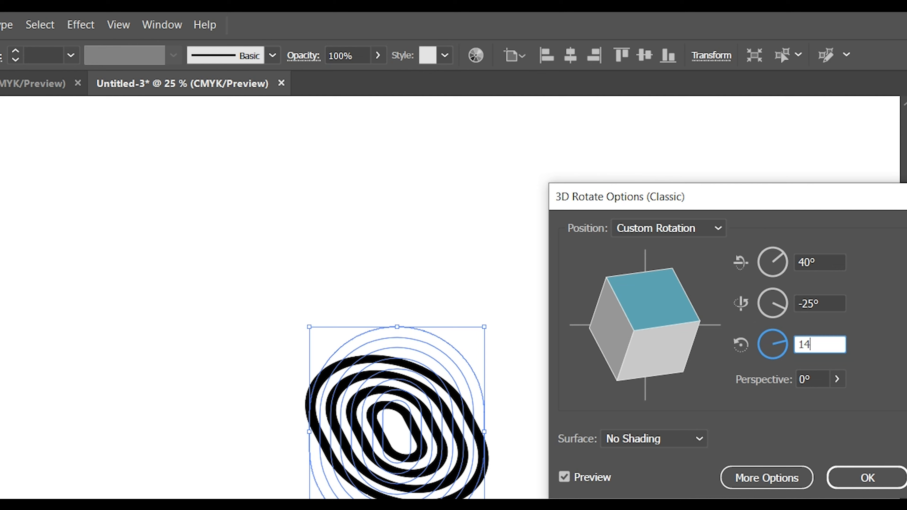
pyautogui.click(820, 379)
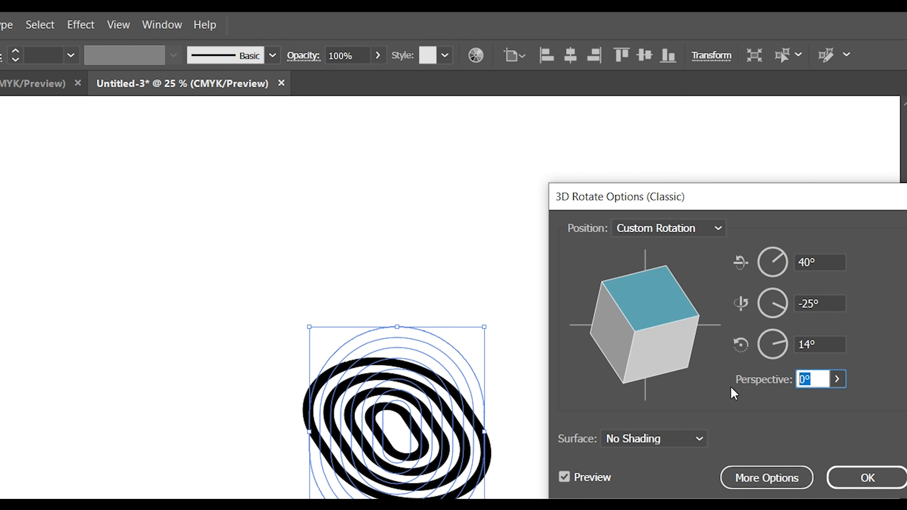
pyautogui.click(564, 478)
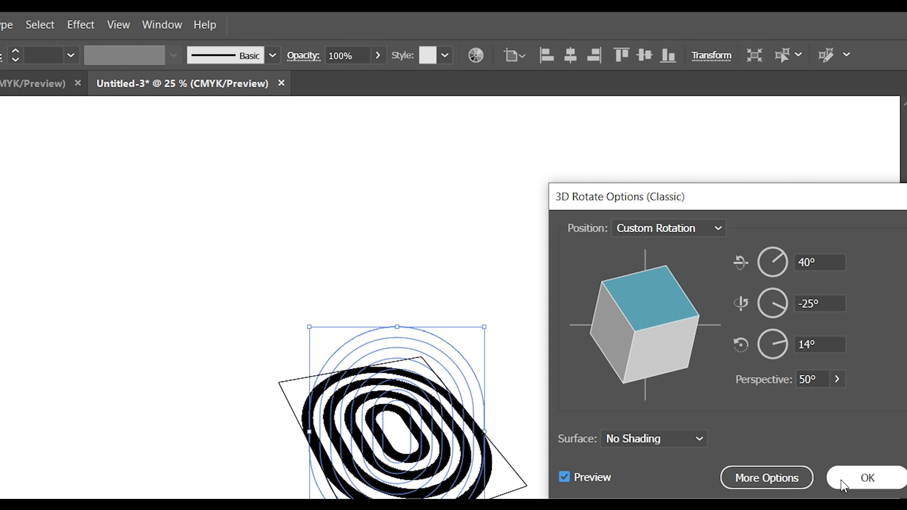
# - Change the Z-axis rotation to 24° and apply the 3D Rotate effect to the rings
pyautogui.click(823, 342)
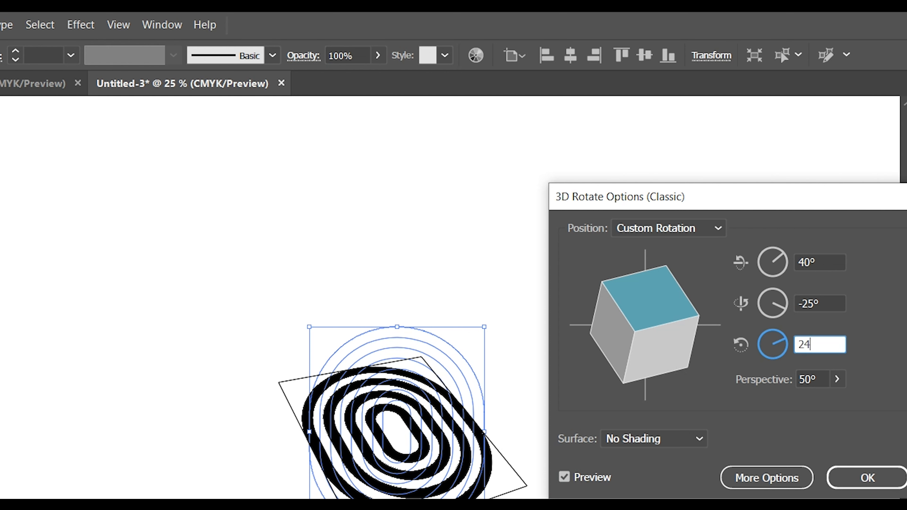
pyautogui.write('24')
pyautogui.press('Tab')
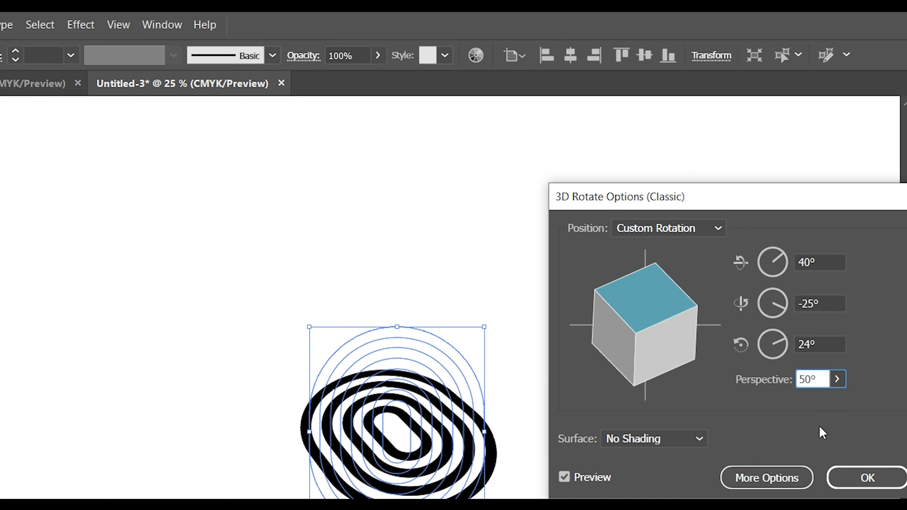
pyautogui.click(868, 477)
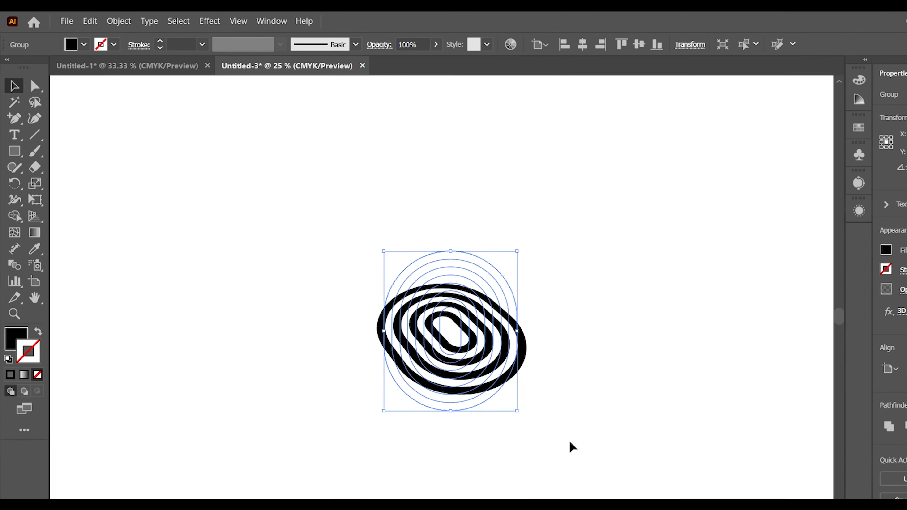
# - Expand the appearance of the rotated rings and delete the four-sided clipping path around them
pyautogui.click(118, 21)
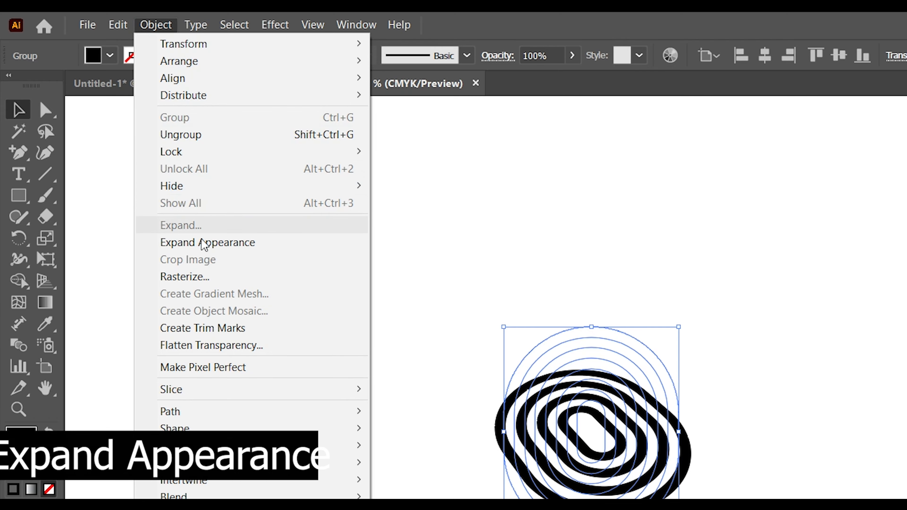
pyautogui.click(204, 244)
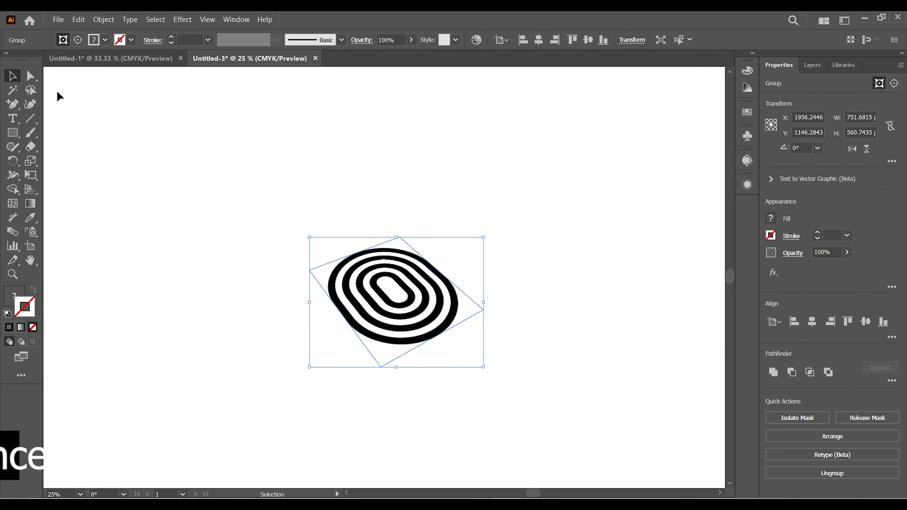
pyautogui.click(32, 77)
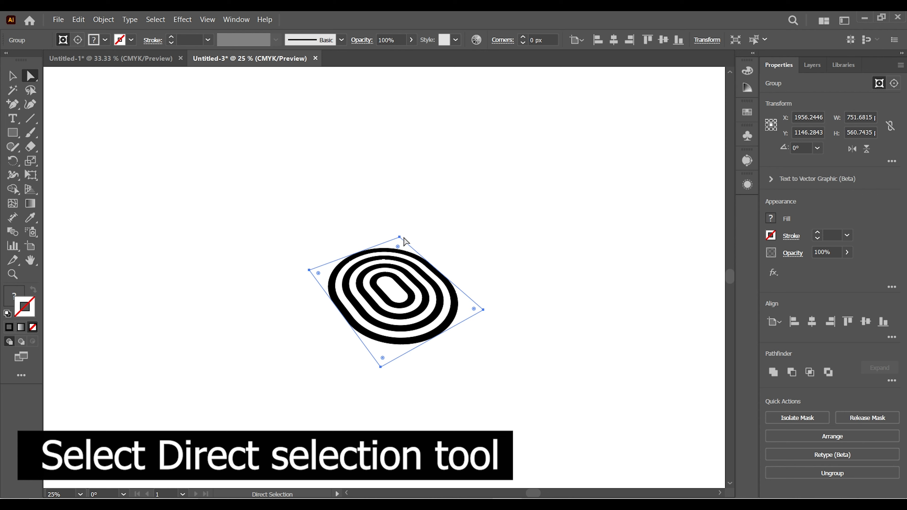
pyautogui.click(417, 228)
pyautogui.click(399, 243)
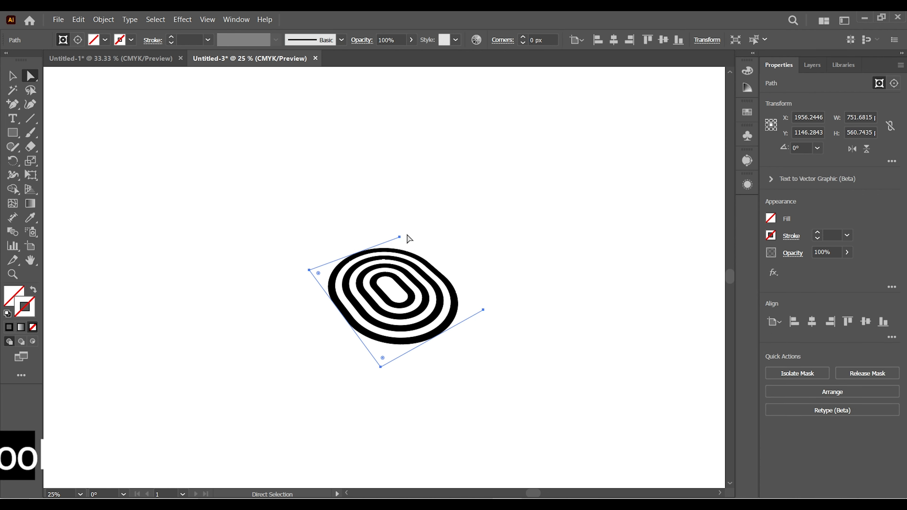
pyautogui.press('Delete')
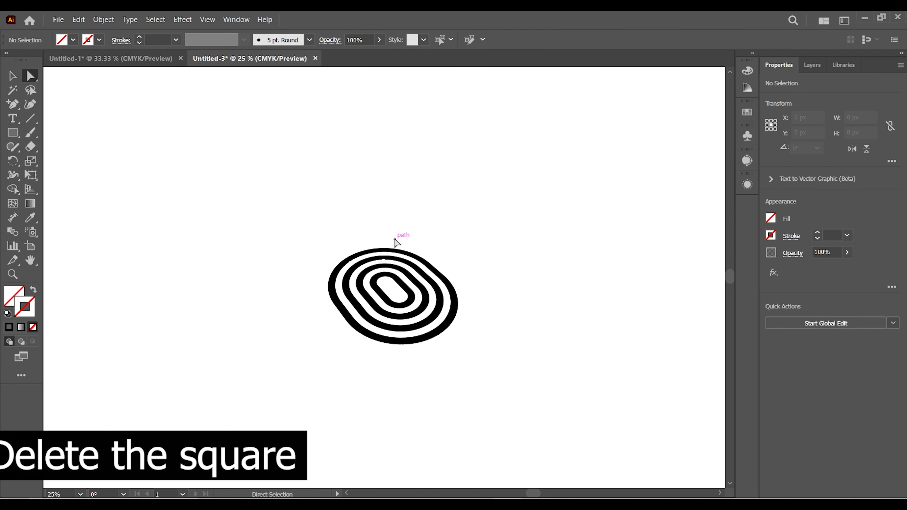
pyautogui.click(12, 76)
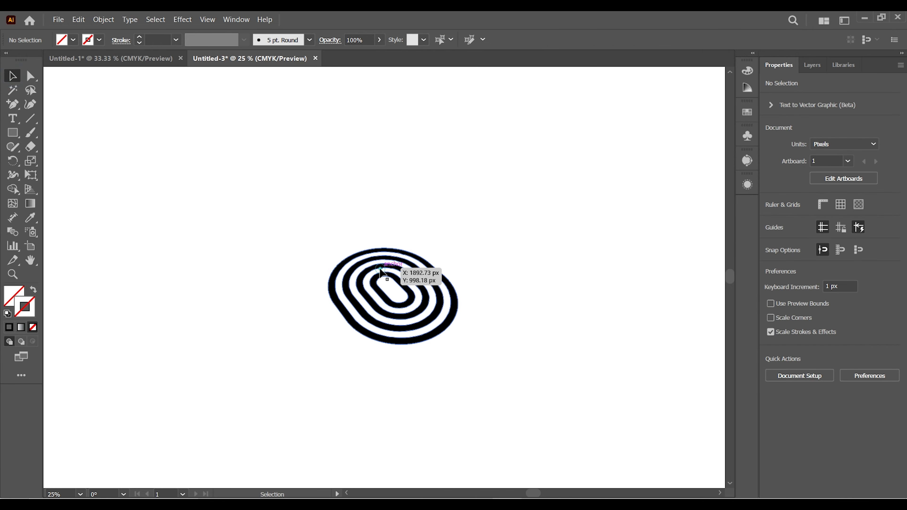
# - Apply an envelope mesh with 4 rows and 12 columns to the rotated ring group
pyautogui.click(398, 264)
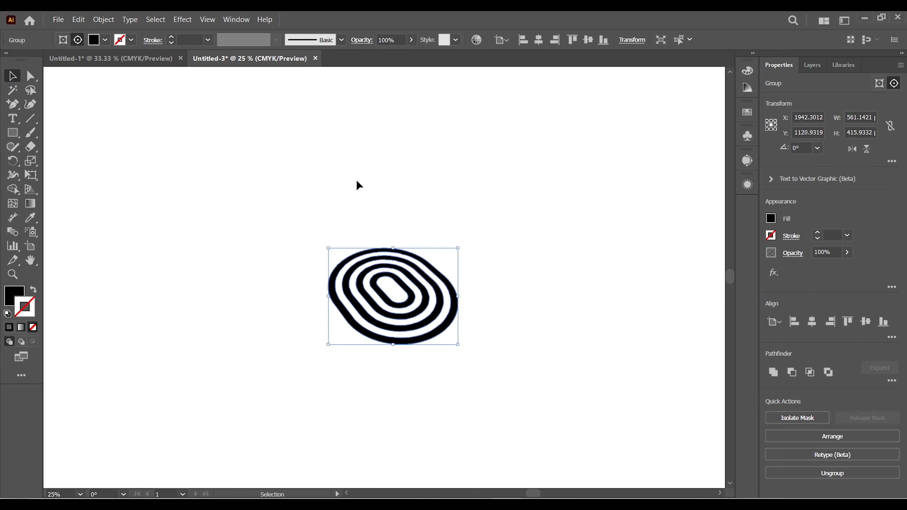
pyautogui.click(104, 20)
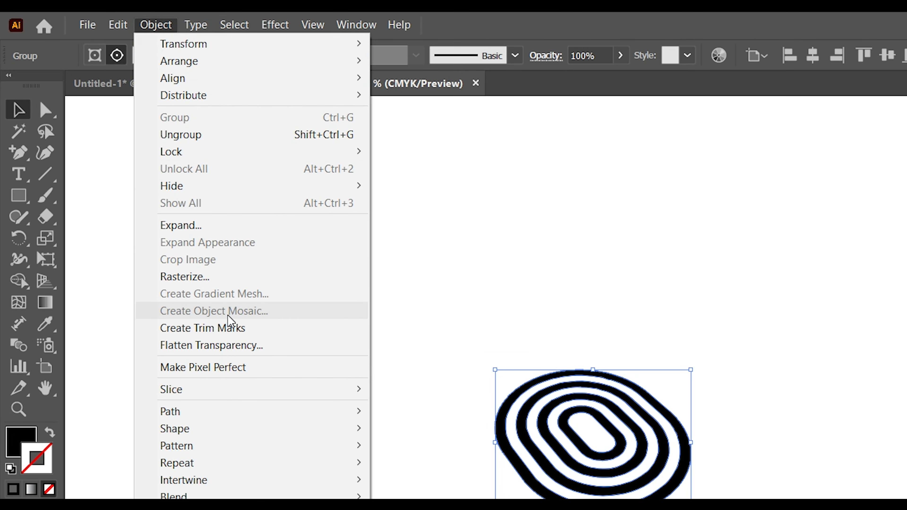
pyautogui.click(215, 339)
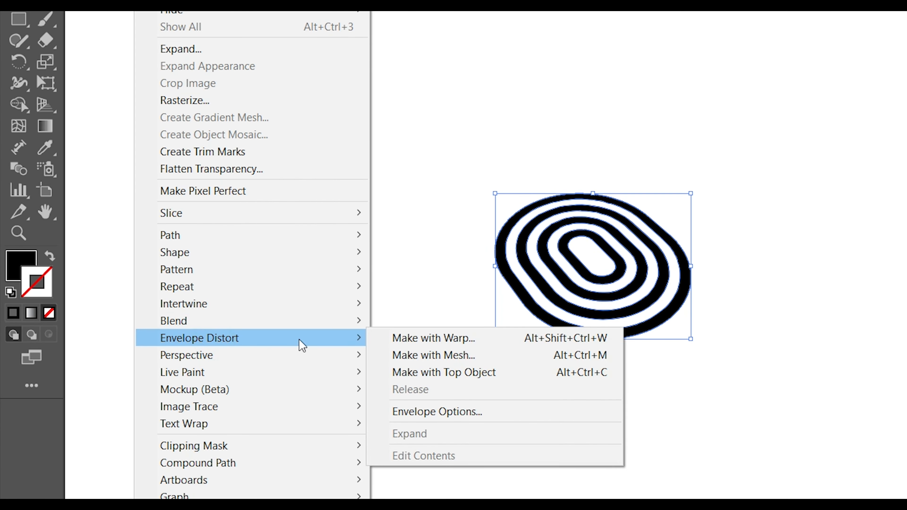
pyautogui.click(436, 356)
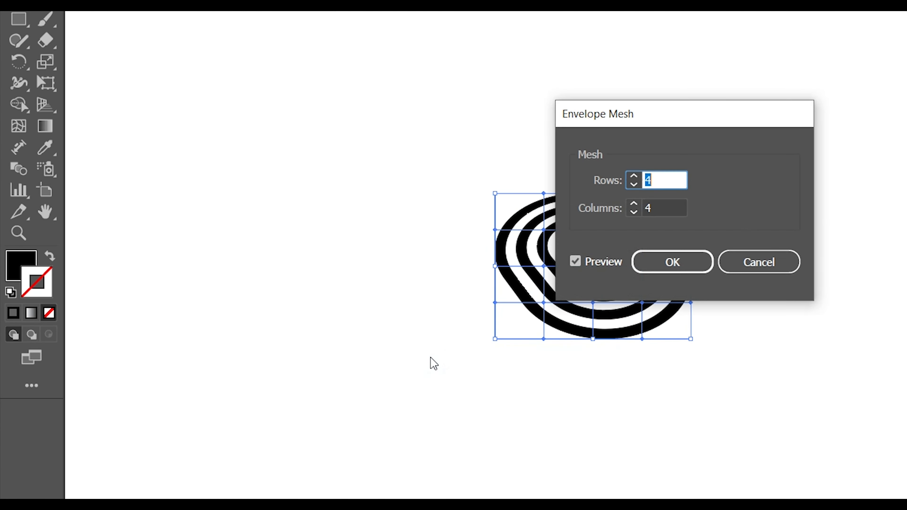
pyautogui.moveTo(756, 120); pyautogui.dragTo(896, 83)
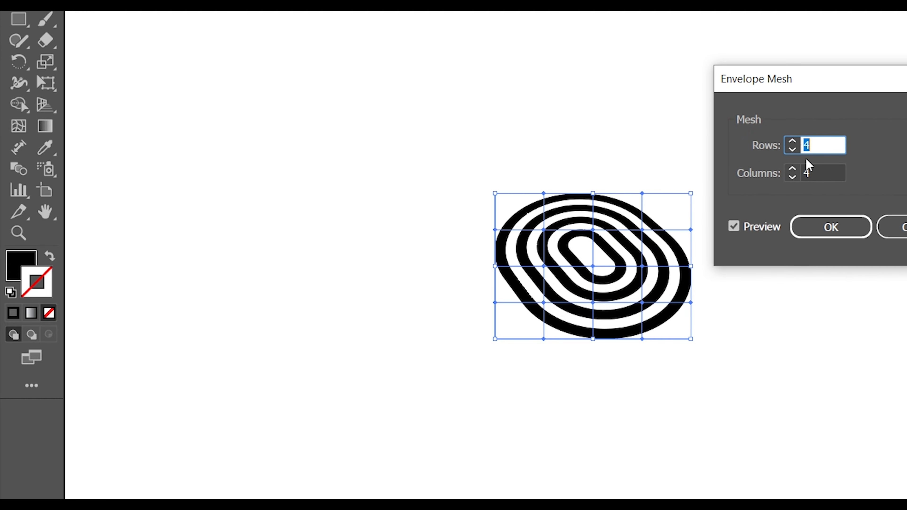
pyautogui.click(809, 171)
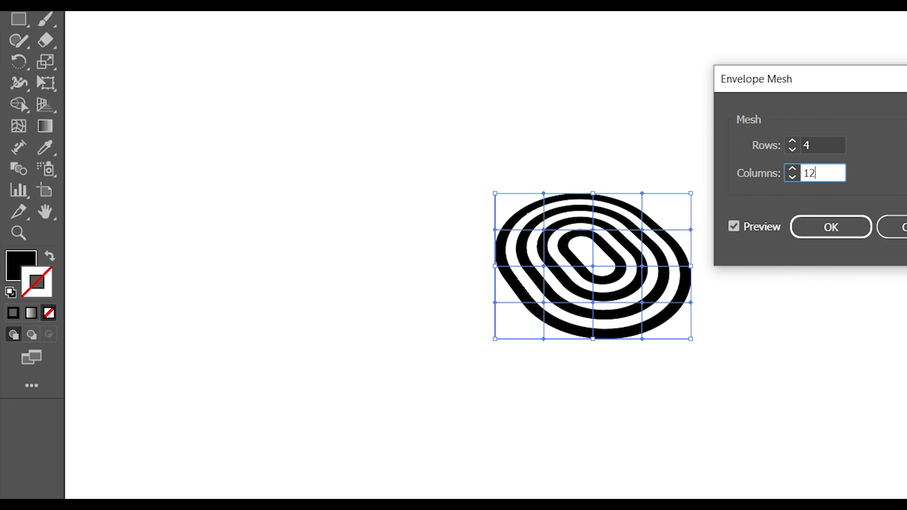
pyautogui.click(807, 232)
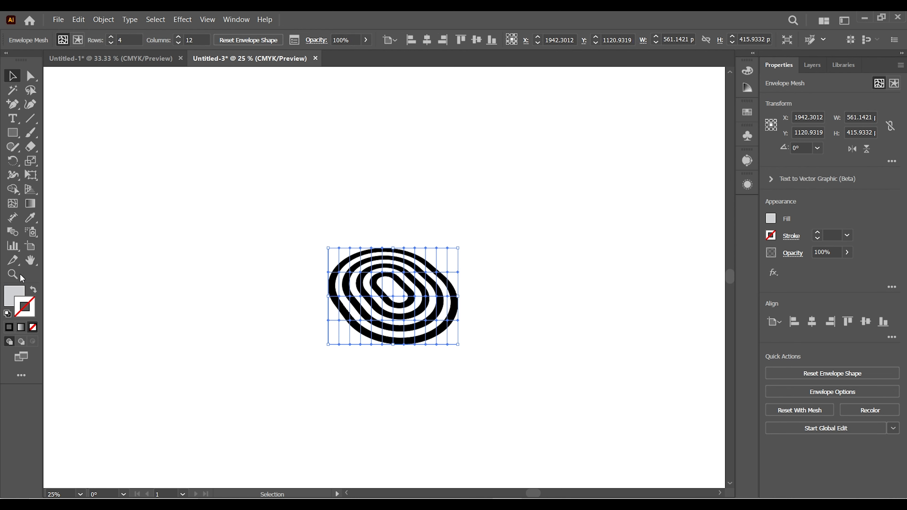
# - Scale the meshed rings down slightly from their lower-left corner to about 558 × 411 px
pyautogui.click(12, 274)
pyautogui.click(400, 272)
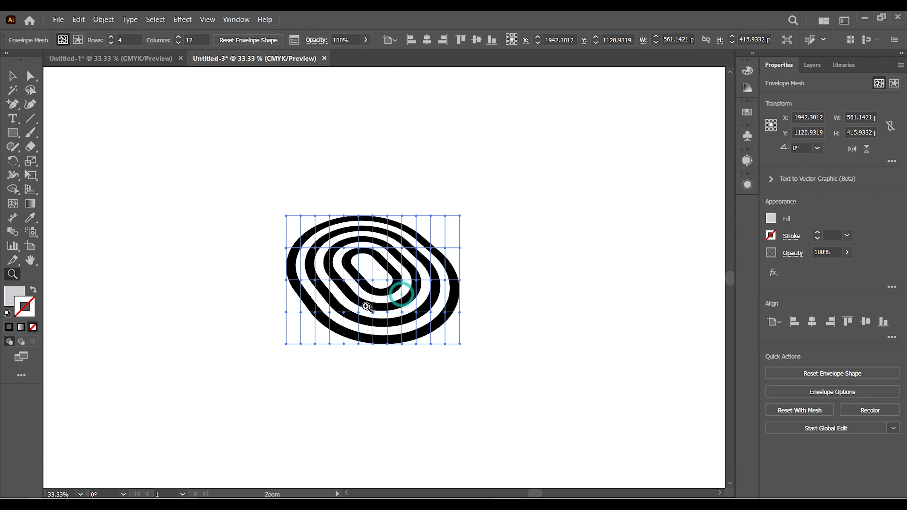
pyautogui.click(400, 260)
pyautogui.click(399, 248)
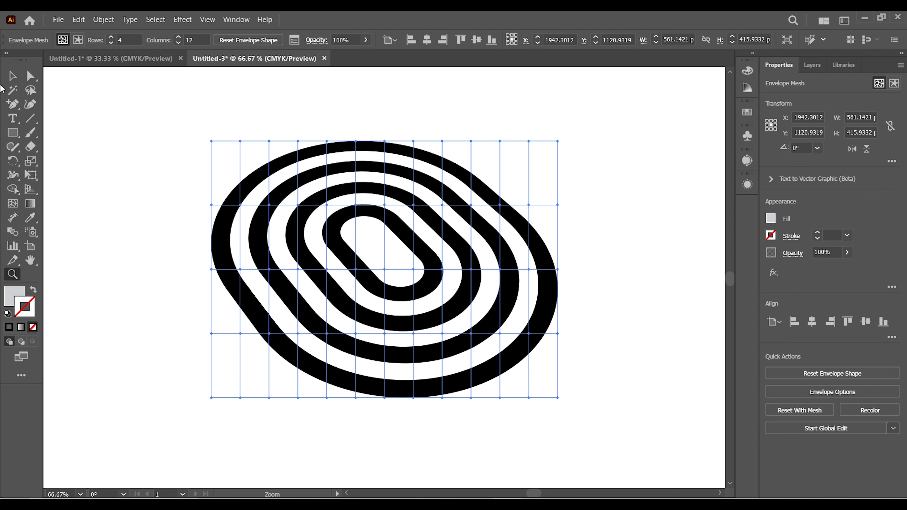
pyautogui.click(13, 76)
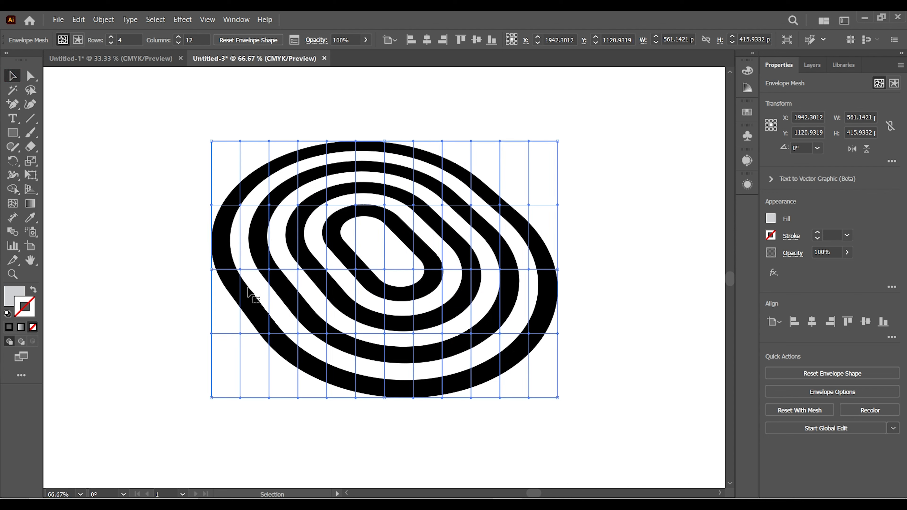
pyautogui.moveTo(154, 197); pyautogui.dragTo(307, 430)
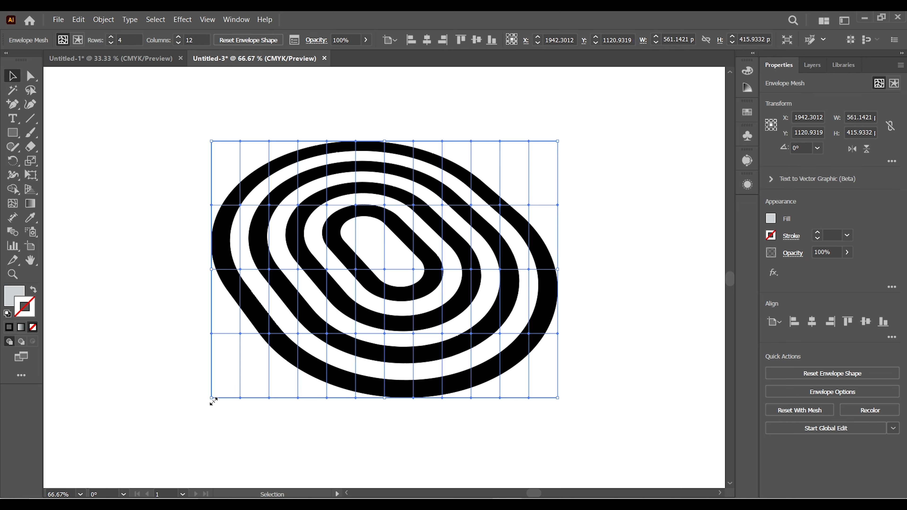
pyautogui.moveTo(213, 402); pyautogui.dragTo(214, 396)
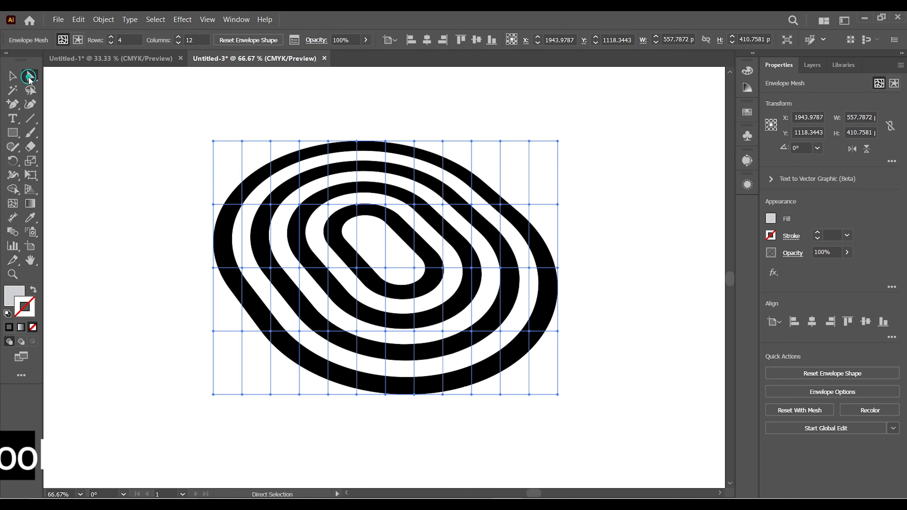
# - Select the mesh points of the four leftmost columns below the top row and move them up and slightly left
pyautogui.click(30, 76)
pyautogui.moveTo(191, 199); pyautogui.dragTo(303, 413)
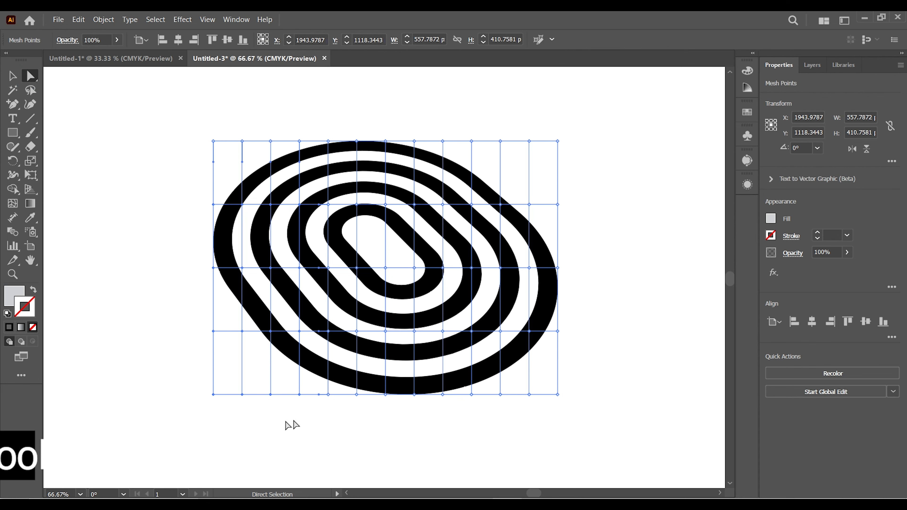
pyautogui.moveTo(213, 397); pyautogui.dragTo(208, 369)
# - Move the mesh points of the central columns below the top rows upward to distort the rings, and deselect the mesh
pyautogui.click(389, 140)
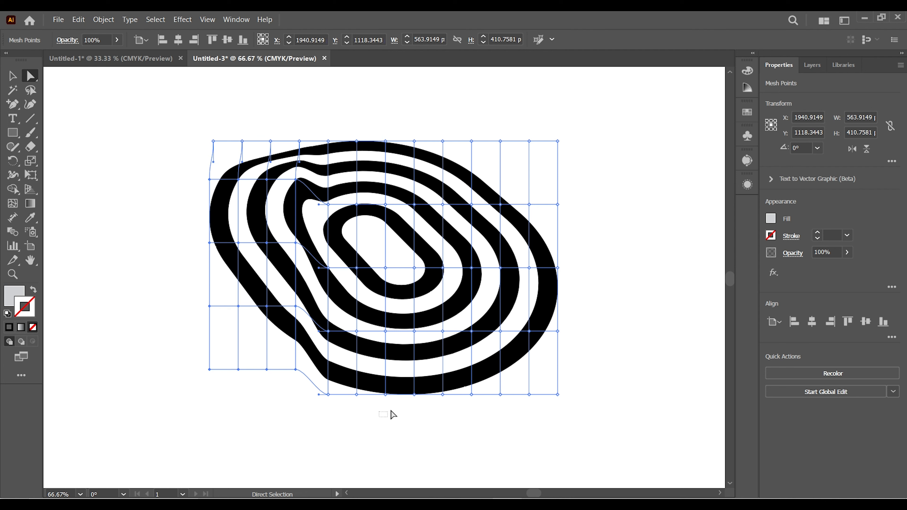
pyautogui.moveTo(391, 412)
pyautogui.mouseDown()
pyautogui.moveTo(455, 324)
pyautogui.moveTo(454, 263)
pyautogui.mouseUp()
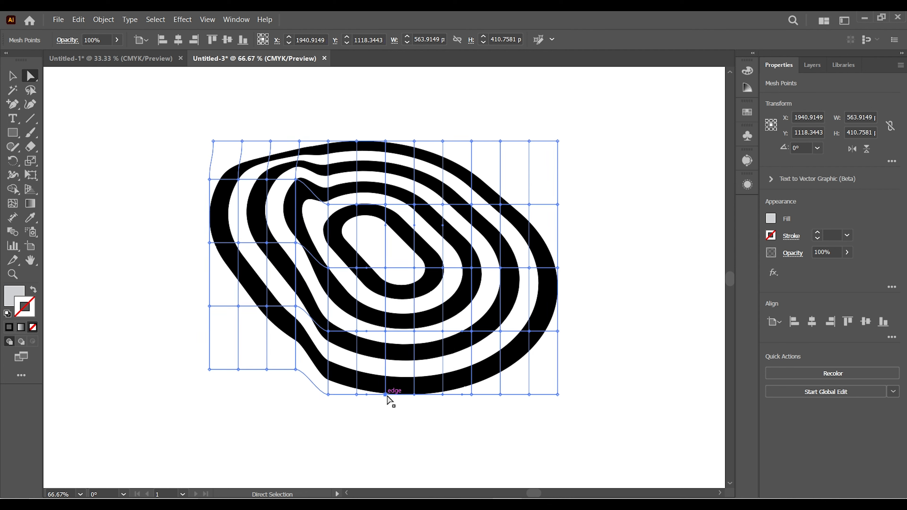
pyautogui.moveTo(387, 395); pyautogui.dragTo(385, 373)
pyautogui.click(12, 75)
pyautogui.click(79, 108)
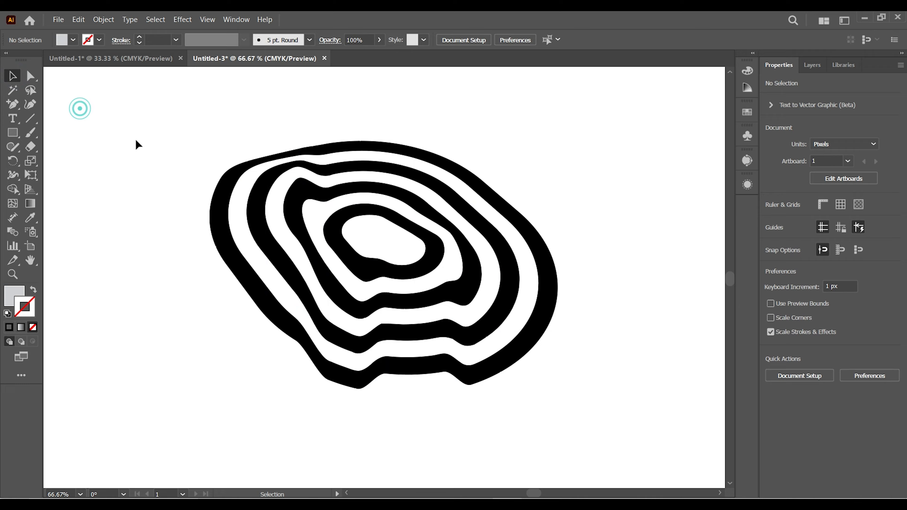
pyautogui.click(607, 167)
# - Expand the envelope-distorted rings with Object and Fill enabled, and deselect them
pyautogui.hotkey('ctrl', '-')
pyautogui.hotkey('ctrl', '-')
pyautogui.click(434, 279)
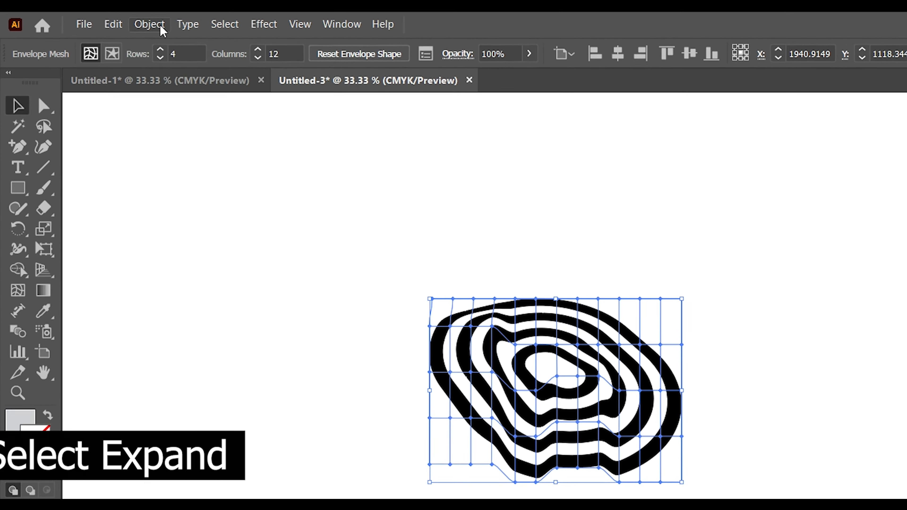
pyautogui.click(103, 20)
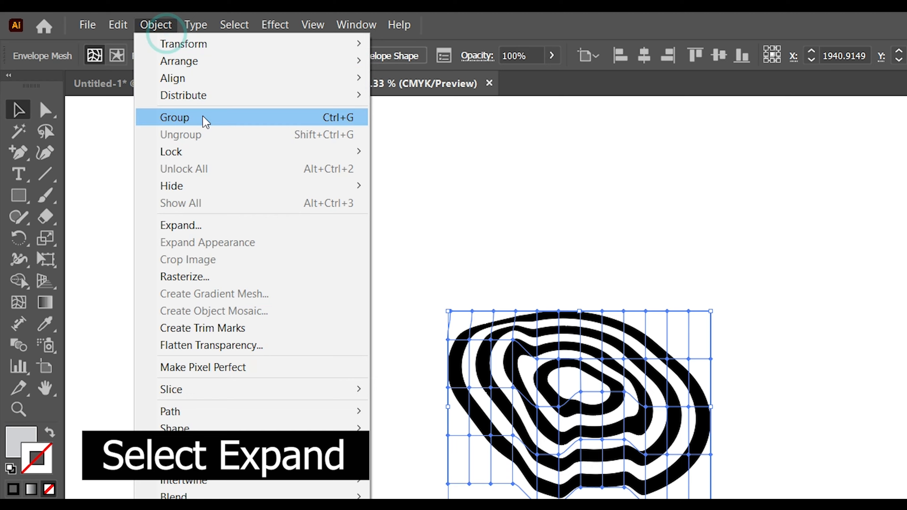
pyautogui.click(232, 226)
pyautogui.click(332, 498)
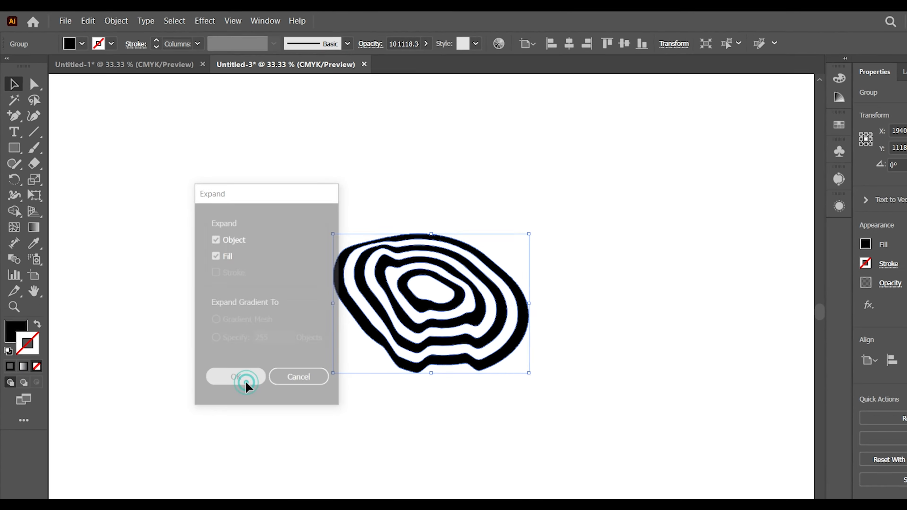
pyautogui.click(886, 498)
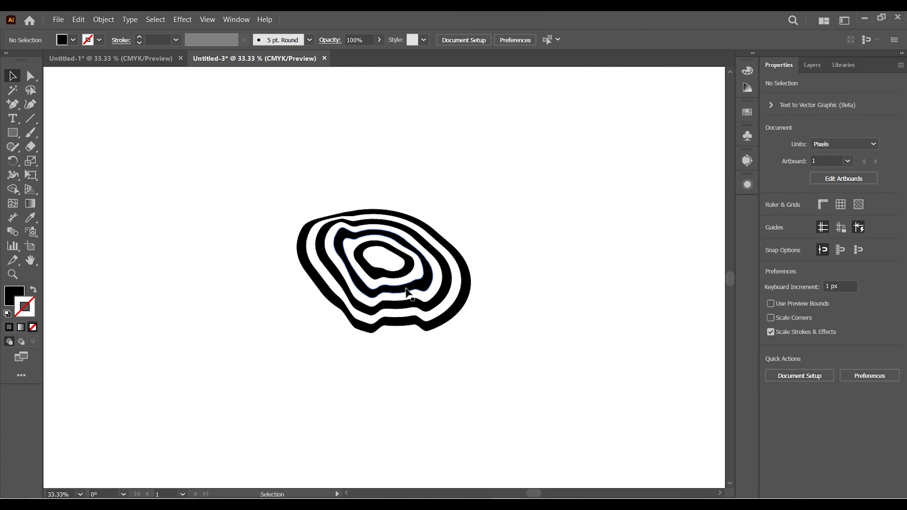
# - Move the expanded rings about 500 px to the left, leaving free space beside them
pyautogui.moveTo(408, 294); pyautogui.dragTo(299, 331)
pyautogui.click(456, 378)
pyautogui.click(396, 377)
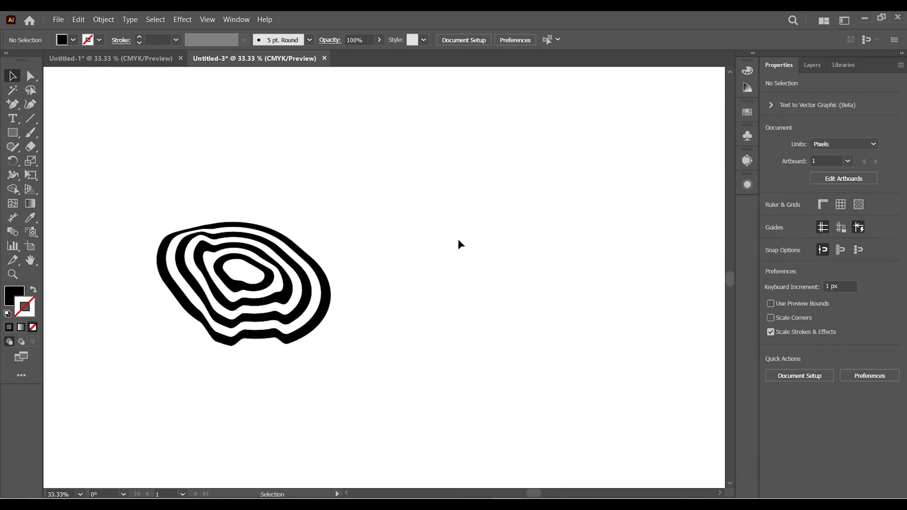
pyautogui.moveTo(273, 292); pyautogui.dragTo(258, 283)
pyautogui.click(359, 350)
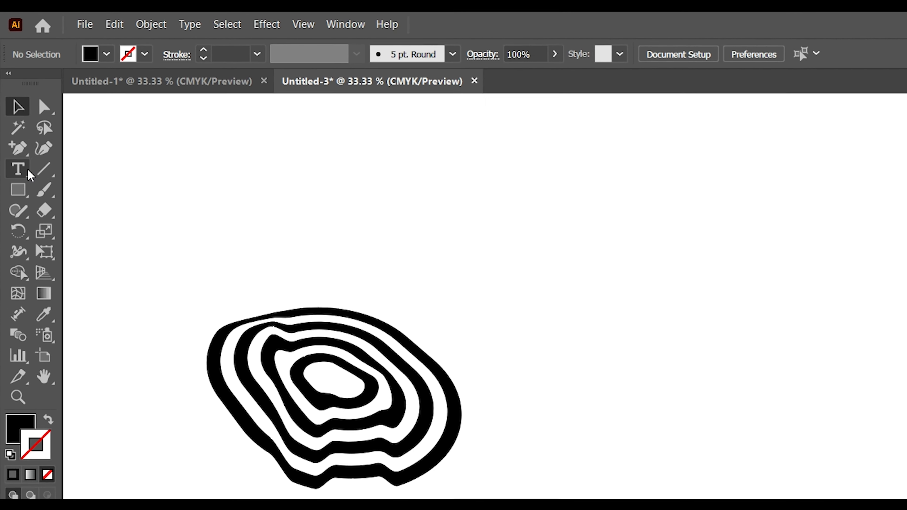
# - Create point text containing the number 8 to the right of the rings
pyautogui.click(24, 172)
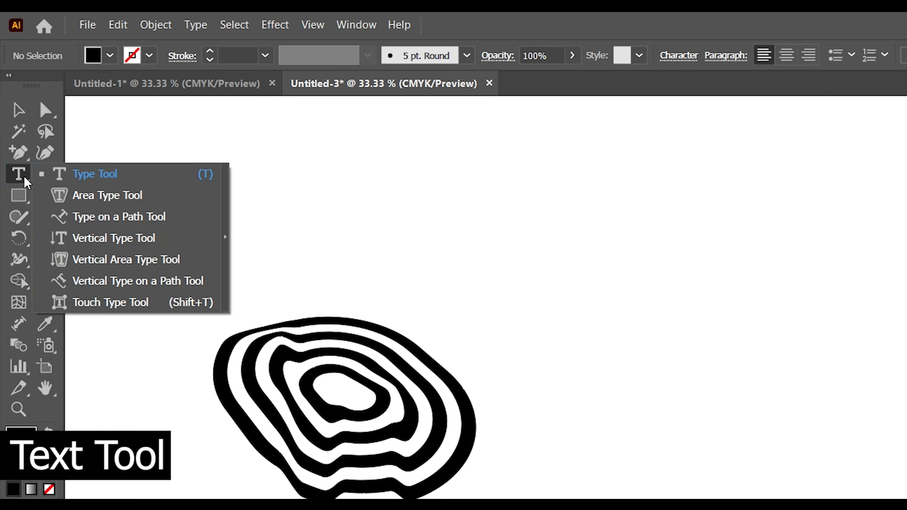
pyautogui.click(128, 178)
pyautogui.click(755, 399)
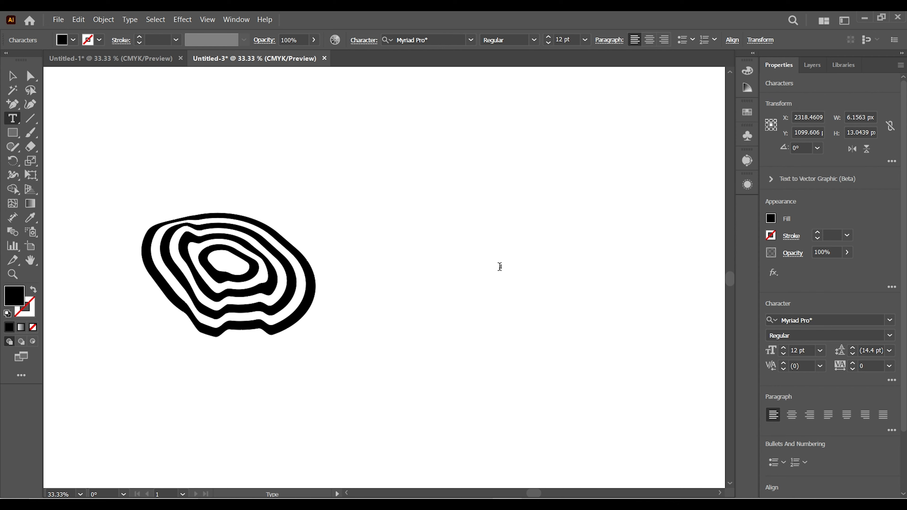
pyautogui.click(13, 75)
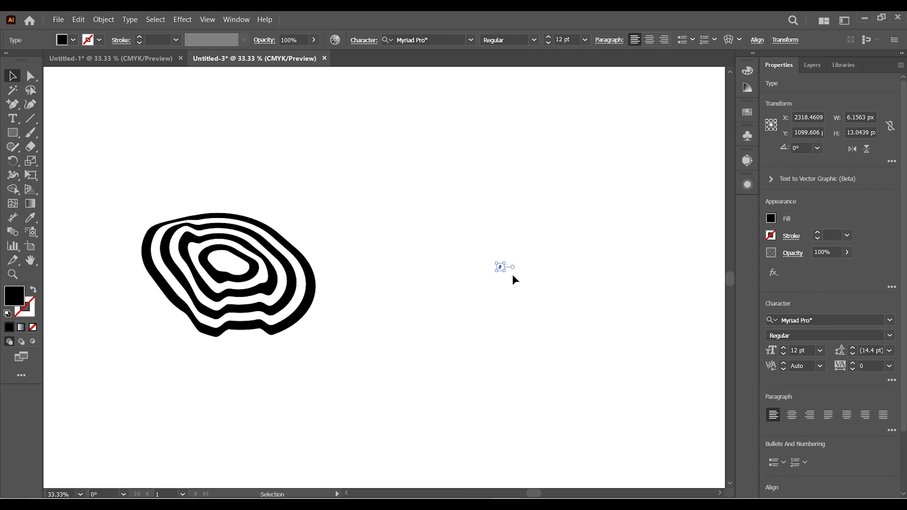
# - Enlarge the number 8 to about 1070 pt, place it just right of the rings, and deselect it
pyautogui.moveTo(506, 273); pyautogui.dragTo(587, 399)
pyautogui.moveTo(537, 313); pyautogui.dragTo(499, 242)
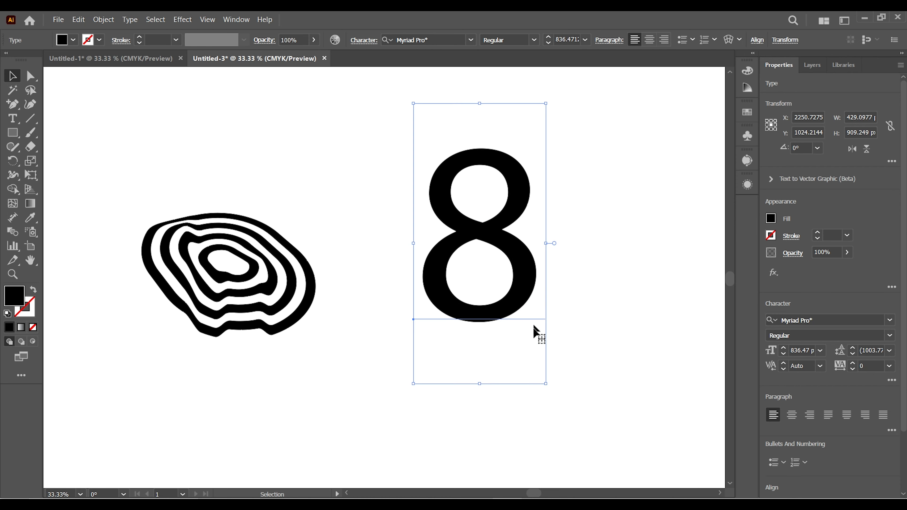
pyautogui.moveTo(546, 384); pyautogui.dragTo(599, 462)
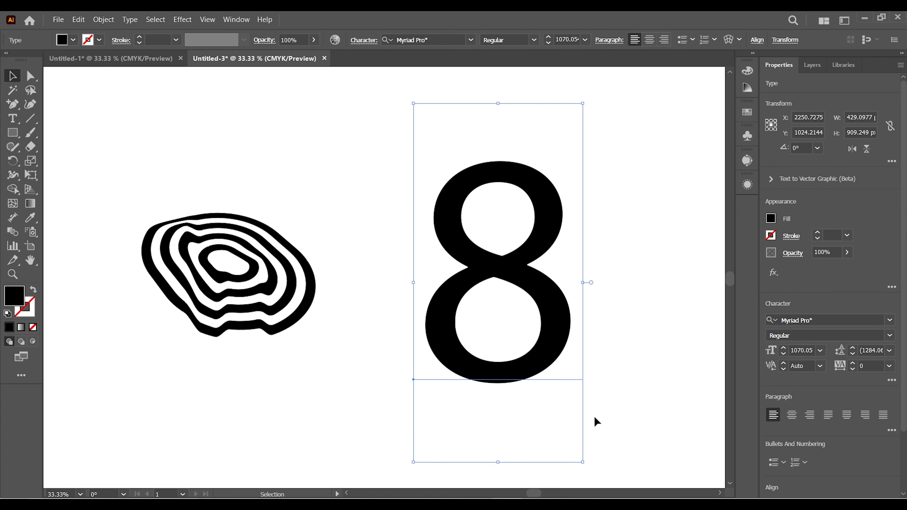
pyautogui.moveTo(539, 265); pyautogui.dragTo(534, 269)
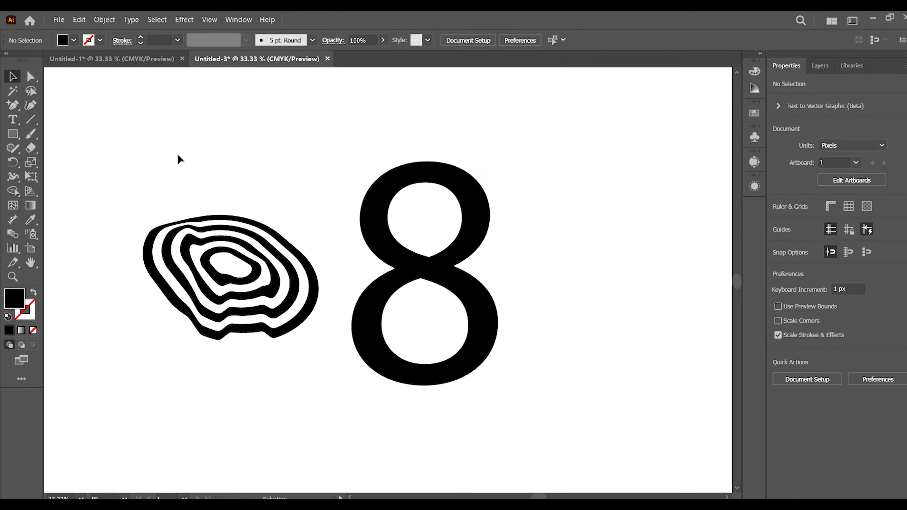
# - Draw a horizontal line about 640 px long to the right of the 8, near its upper edge
pyautogui.click(32, 120)
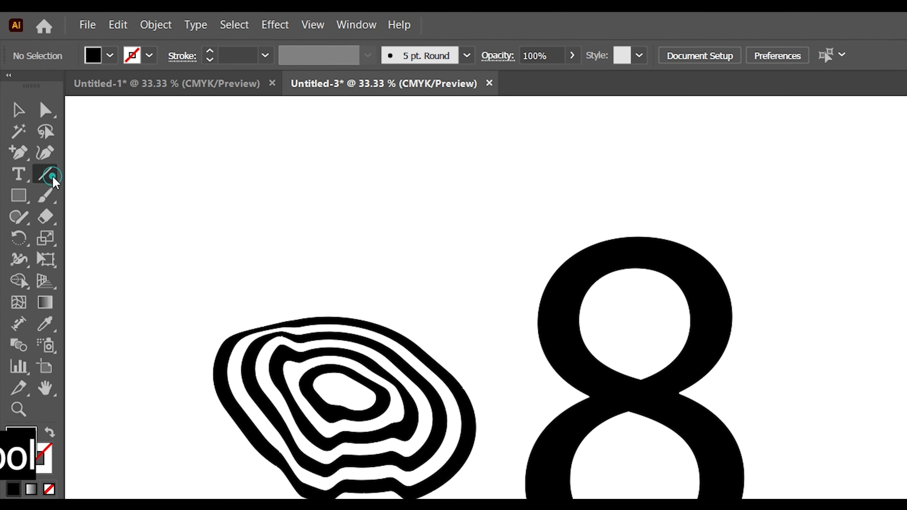
pyautogui.click(91, 173)
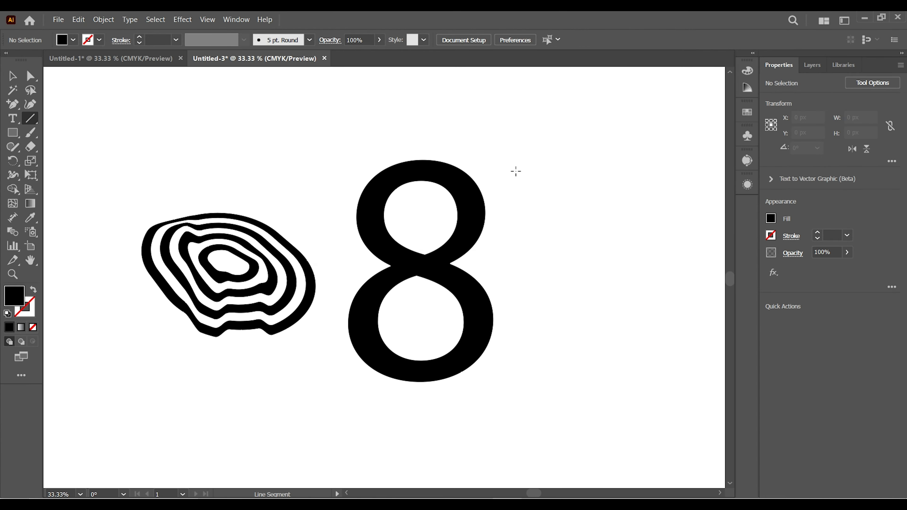
pyautogui.moveTo(516, 171); pyautogui.dragTo(714, 172)
pyautogui.click(14, 76)
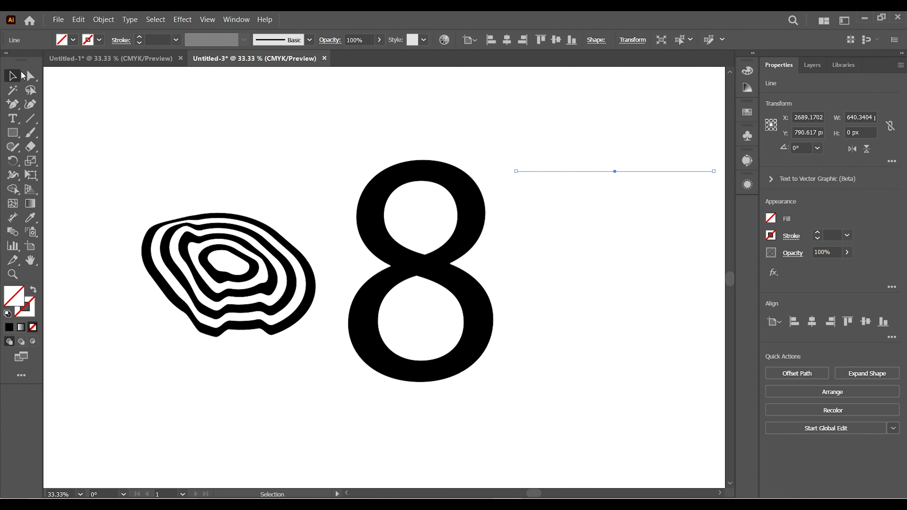
# - Give the horizontal line a black 10 pt stroke and deselect it
pyautogui.click(100, 39)
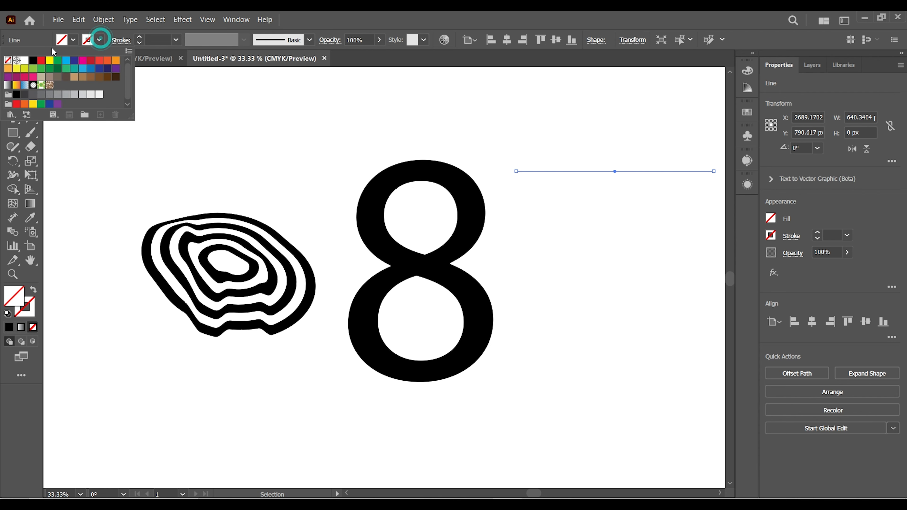
pyautogui.click(34, 62)
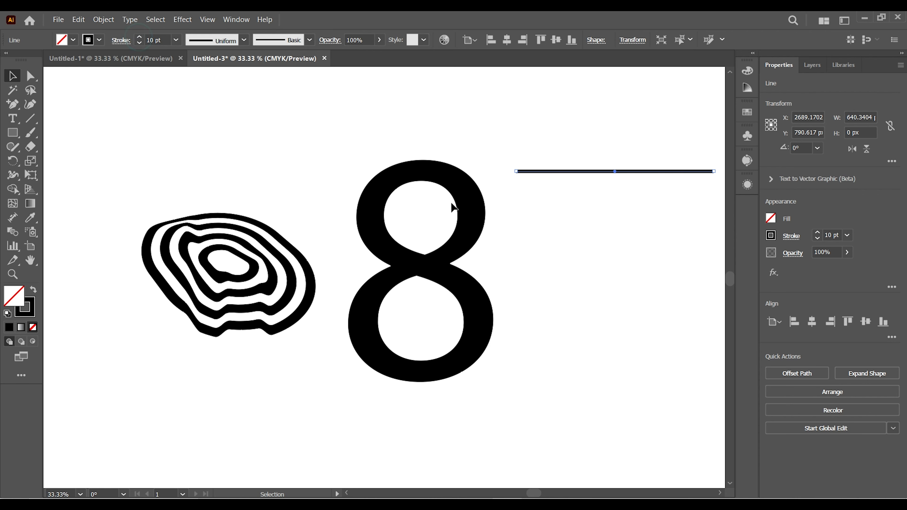
pyautogui.click(540, 273)
# - Shift the horizontal line about 107 px right and place a copy about 787 px straight below it
pyautogui.moveTo(558, 304); pyautogui.dragTo(414, 298)
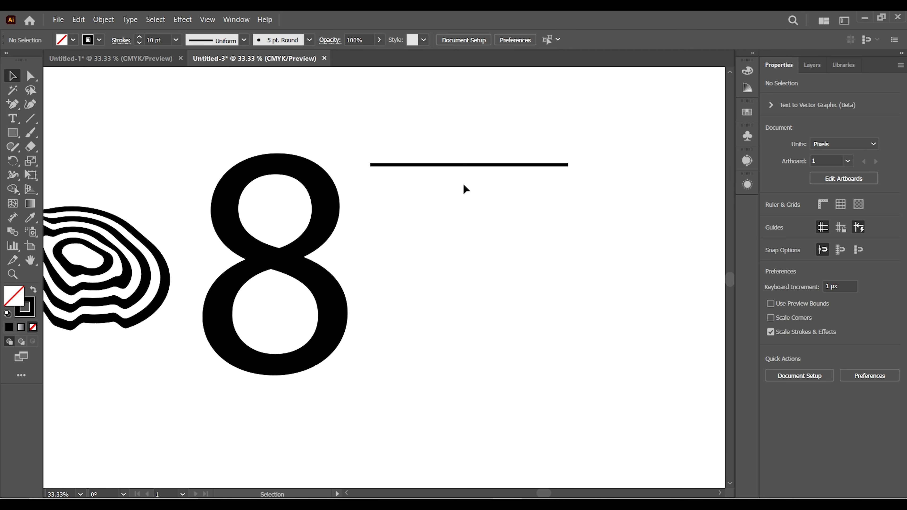
pyautogui.moveTo(447, 166); pyautogui.dragTo(473, 407)
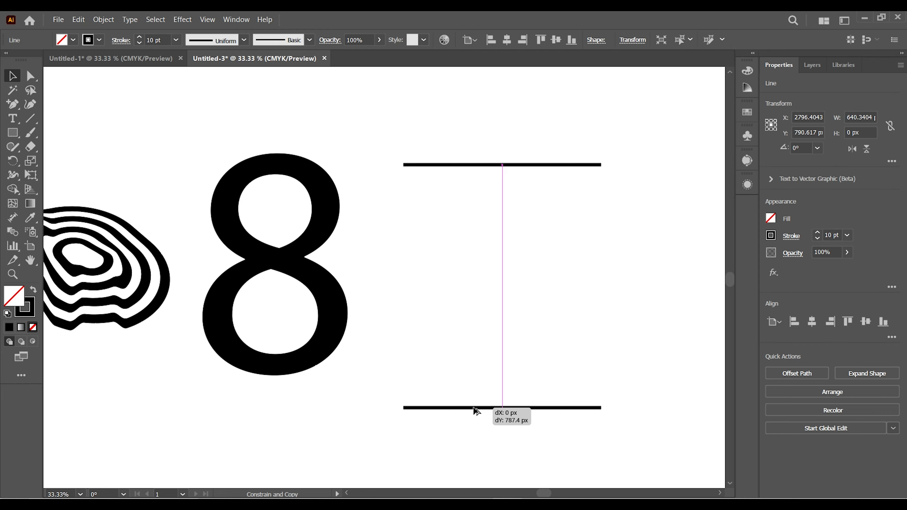
# - Select both horizontal lines and make a blend between them
pyautogui.moveTo(436, 337); pyautogui.dragTo(478, 428)
pyautogui.click(103, 20)
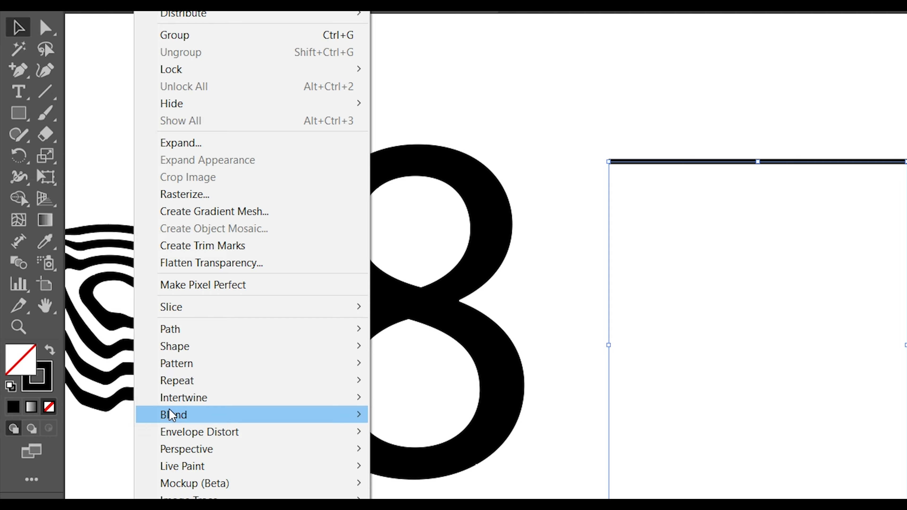
pyautogui.moveTo(221, 496)
pyautogui.click(407, 303)
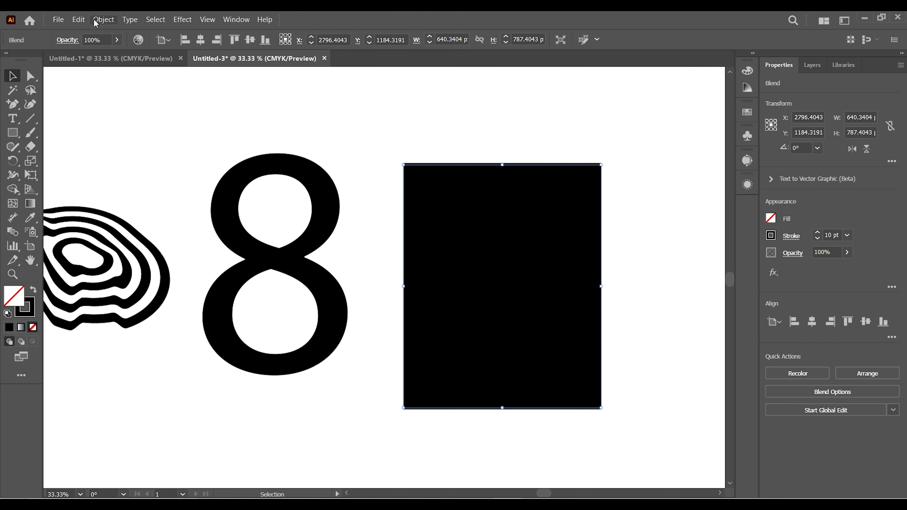
# - Set the blend spacing between the two lines to 20 specified steps
pyautogui.click(96, 21)
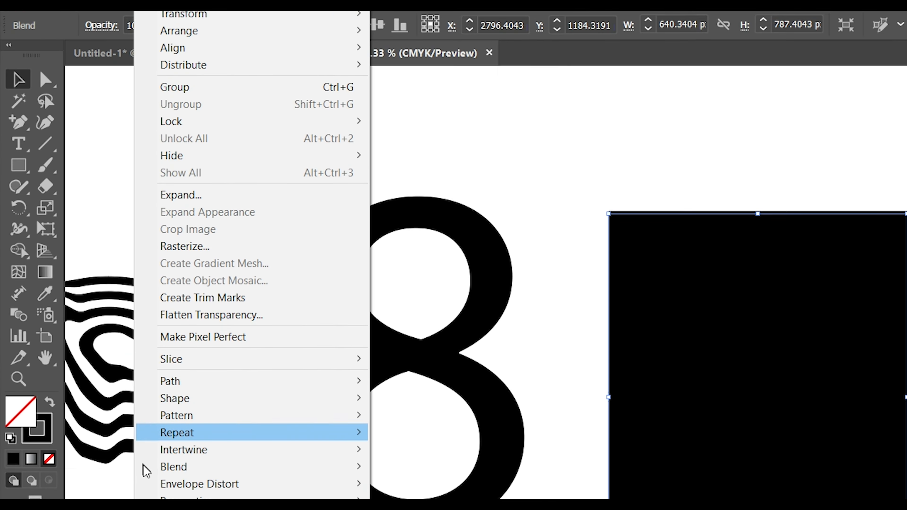
pyautogui.moveTo(102, 336)
pyautogui.click(453, 365)
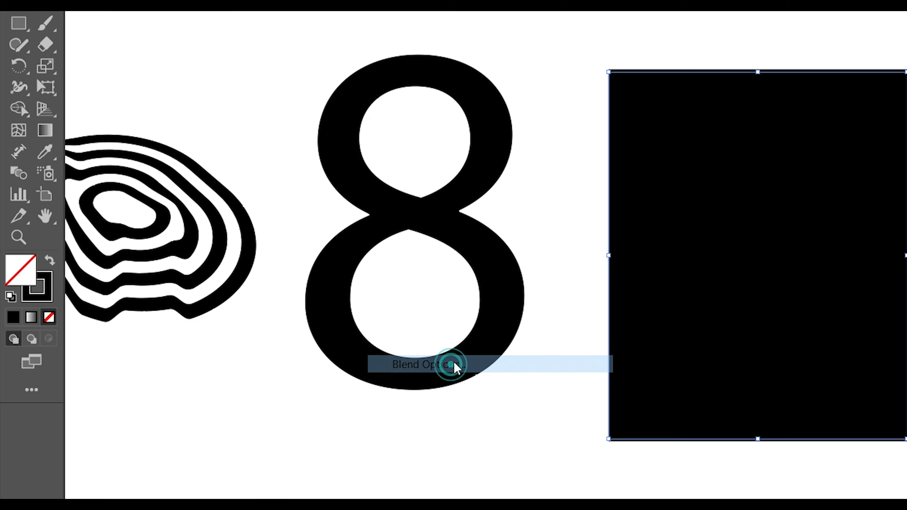
pyautogui.click(280, 386)
pyautogui.click(273, 423)
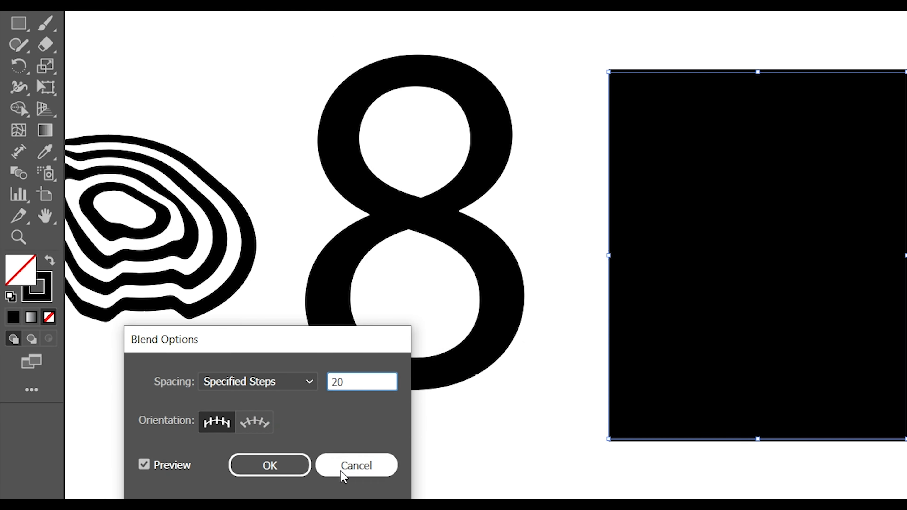
pyautogui.click(300, 469)
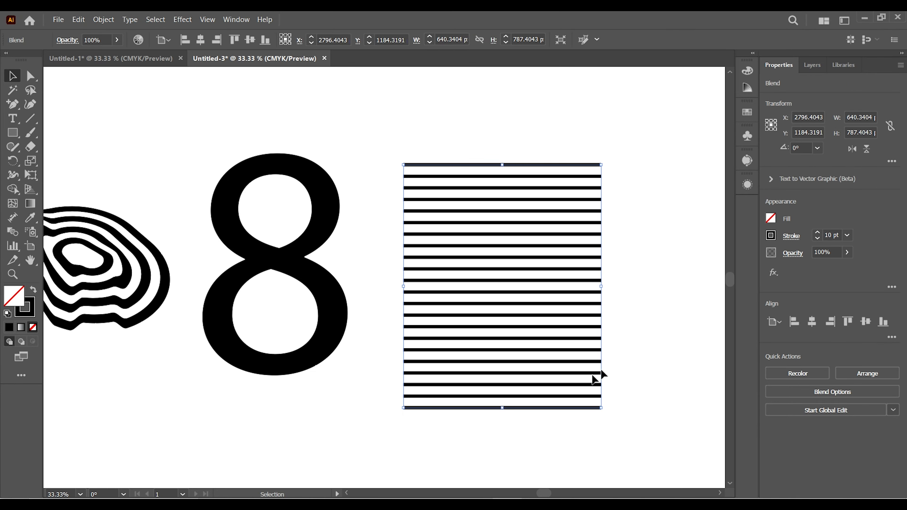
# - Stretch the blended lines outward on both sides to a width of about 1068 px
pyautogui.moveTo(605, 288); pyautogui.dragTo(698, 282)
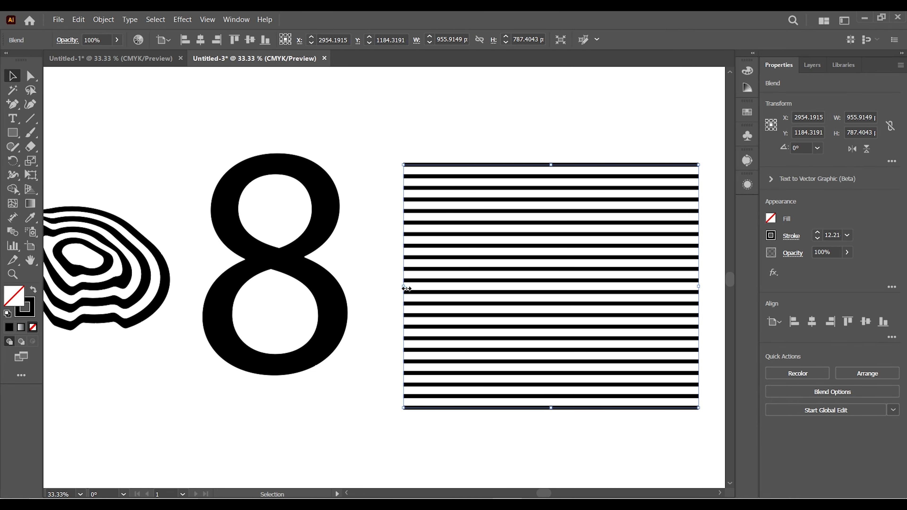
pyautogui.moveTo(407, 289); pyautogui.dragTo(382, 291)
pyautogui.moveTo(701, 288); pyautogui.dragTo(709, 282)
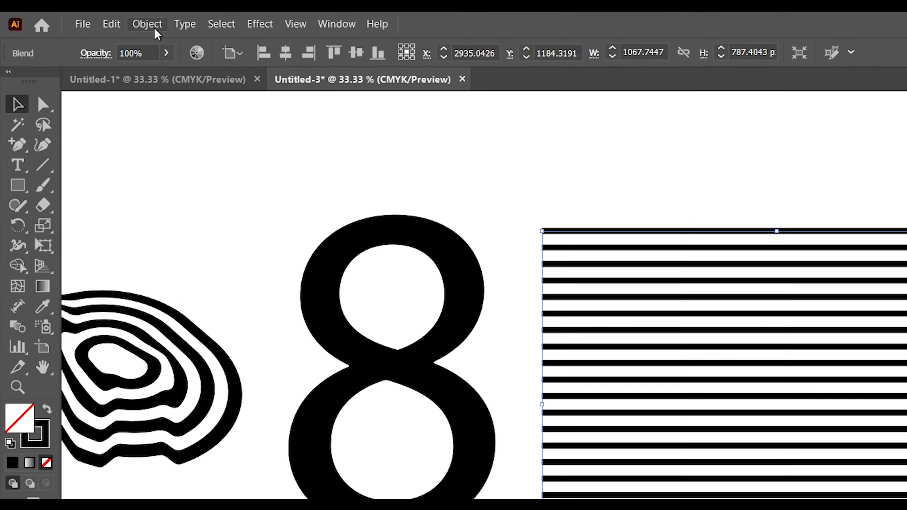
# - Expand the line blend with Object, Fill and Stroke included, and deselect it
pyautogui.click(104, 20)
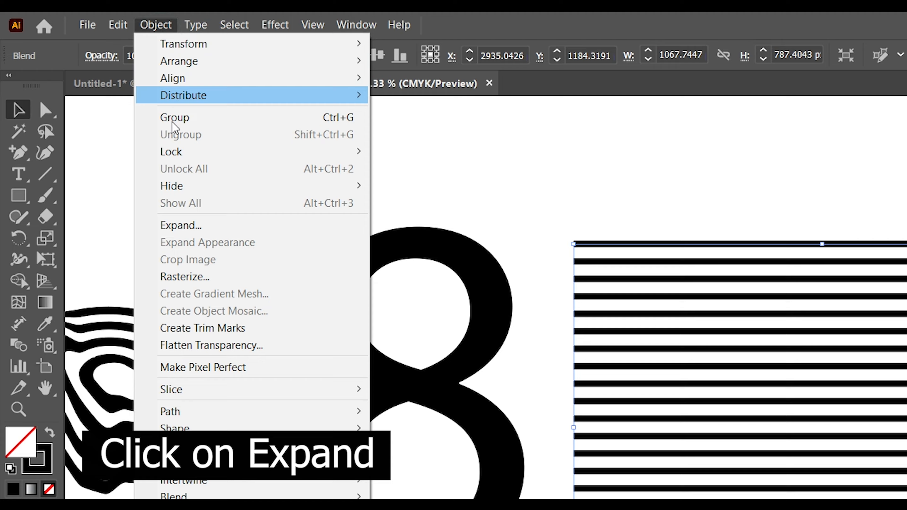
pyautogui.click(197, 227)
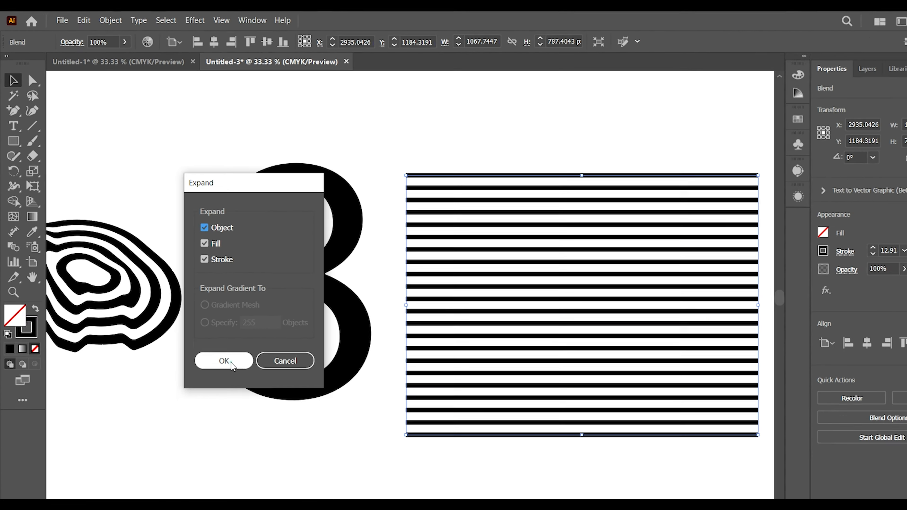
pyautogui.click(316, 505)
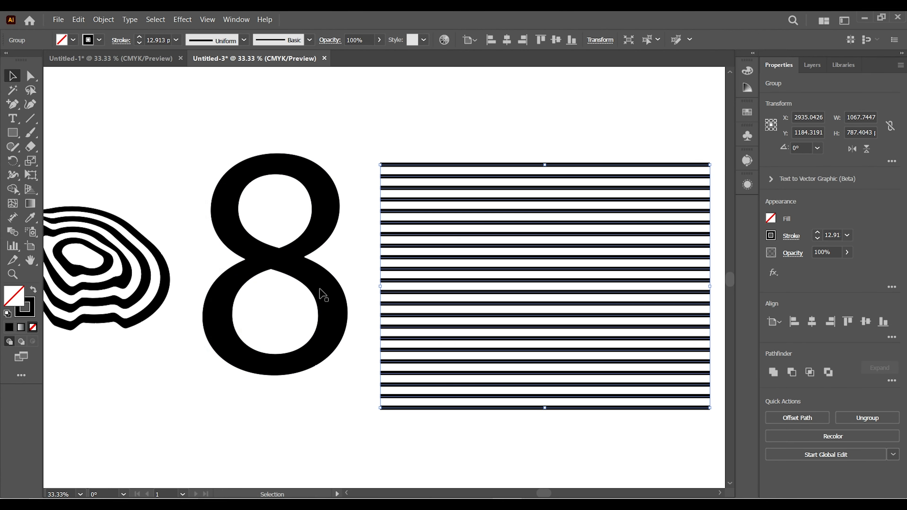
pyautogui.click(440, 117)
# - Apply an envelope distort mesh with 4 rows and 12 columns to the expanded line group
pyautogui.click(491, 166)
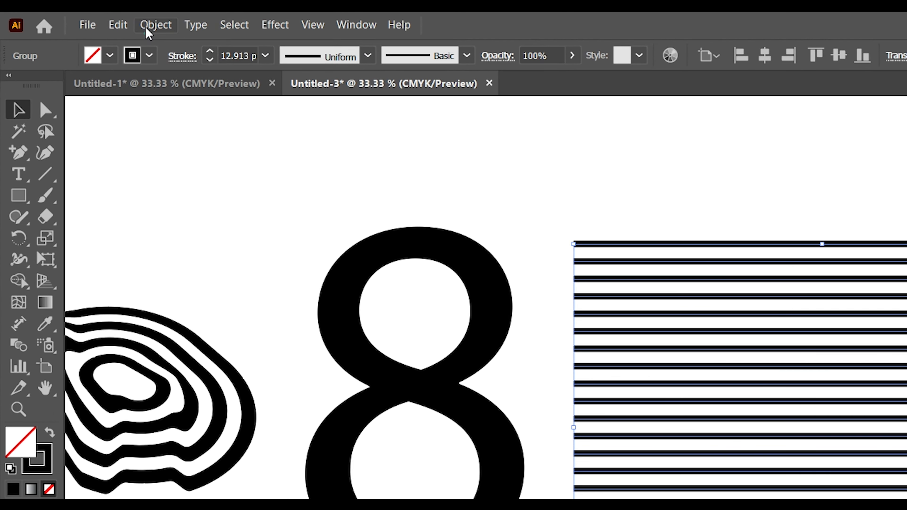
pyautogui.click(138, 22)
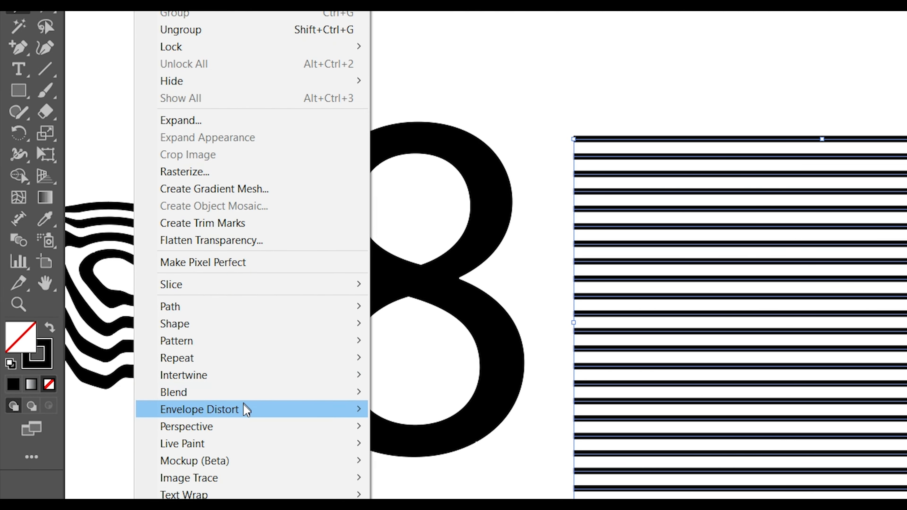
pyautogui.click(244, 409)
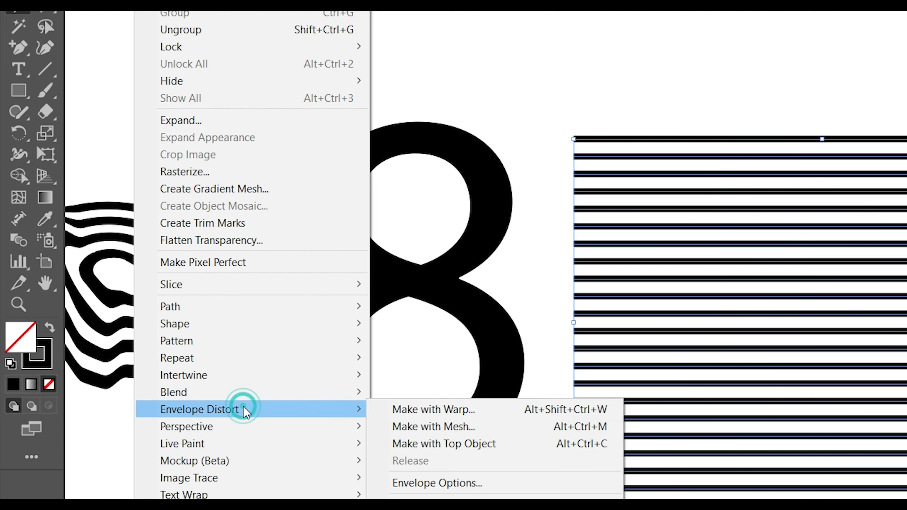
pyautogui.click(423, 428)
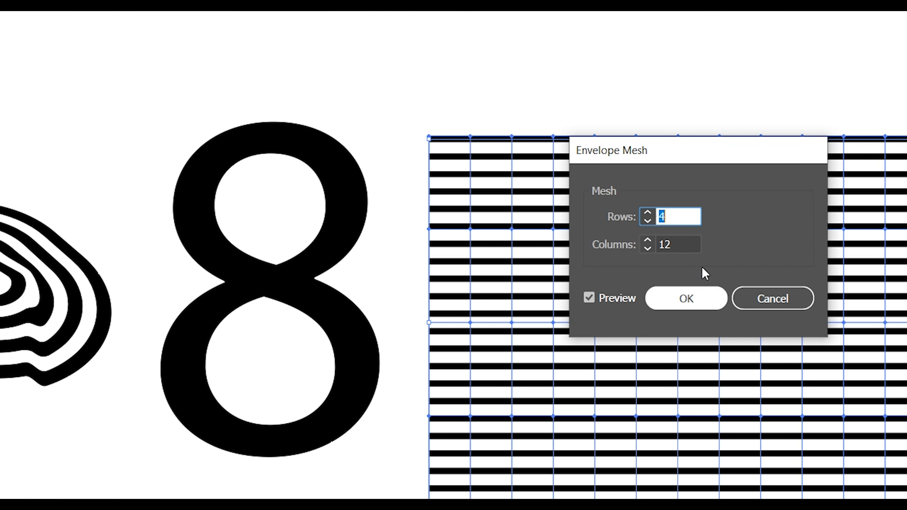
pyautogui.click(675, 309)
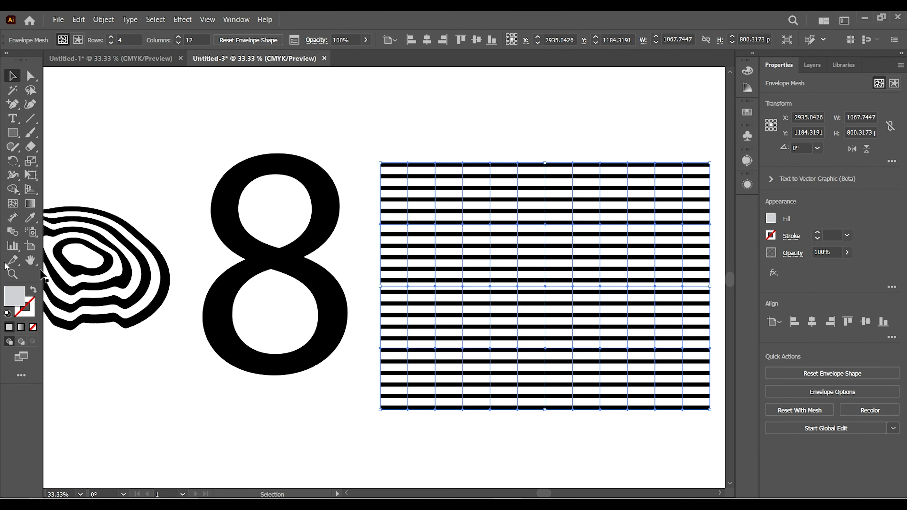
# - Raise the two leftmost columns of mesh points and lower the four middle columns to bend the lines
pyautogui.click(30, 76)
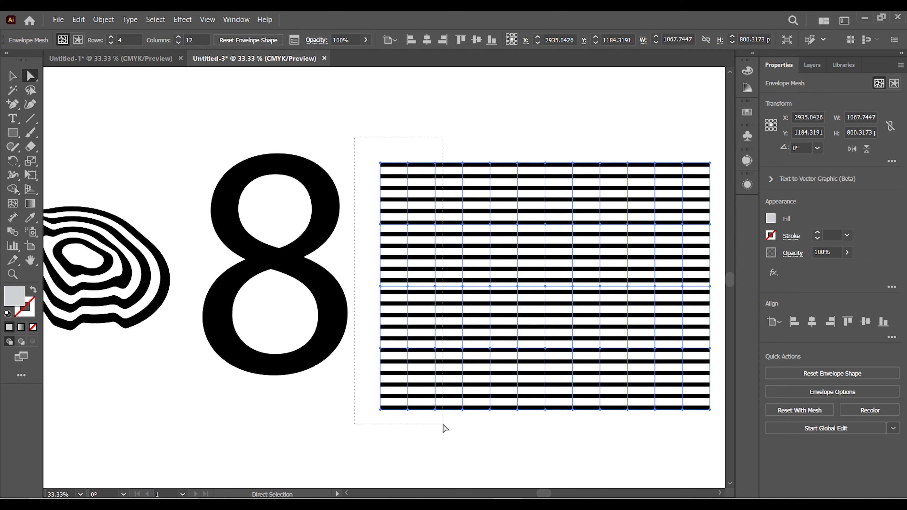
pyautogui.moveTo(442, 424); pyautogui.dragTo(442, 424)
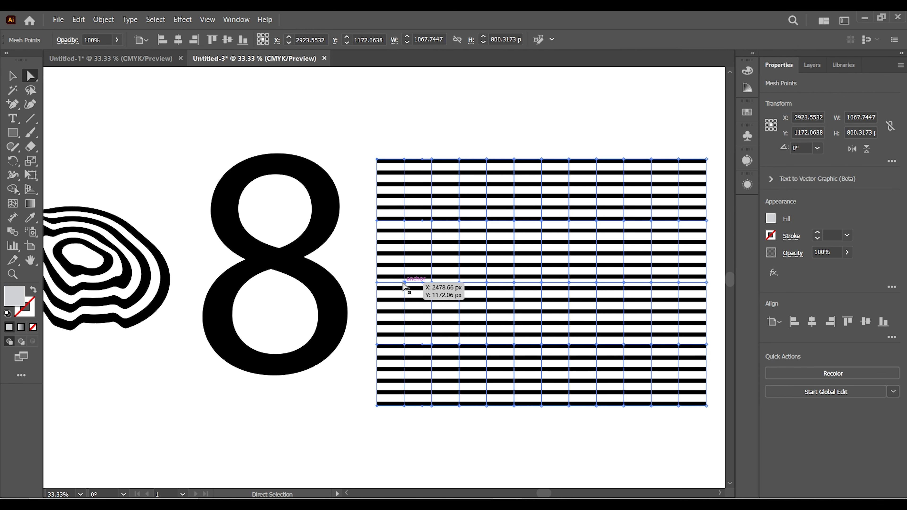
pyautogui.moveTo(404, 284); pyautogui.dragTo(399, 263)
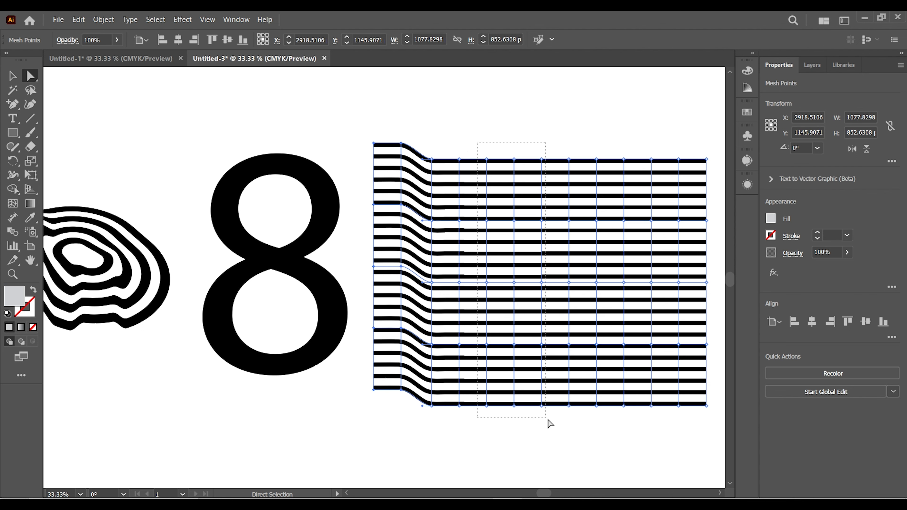
pyautogui.moveTo(575, 425); pyautogui.dragTo(575, 424)
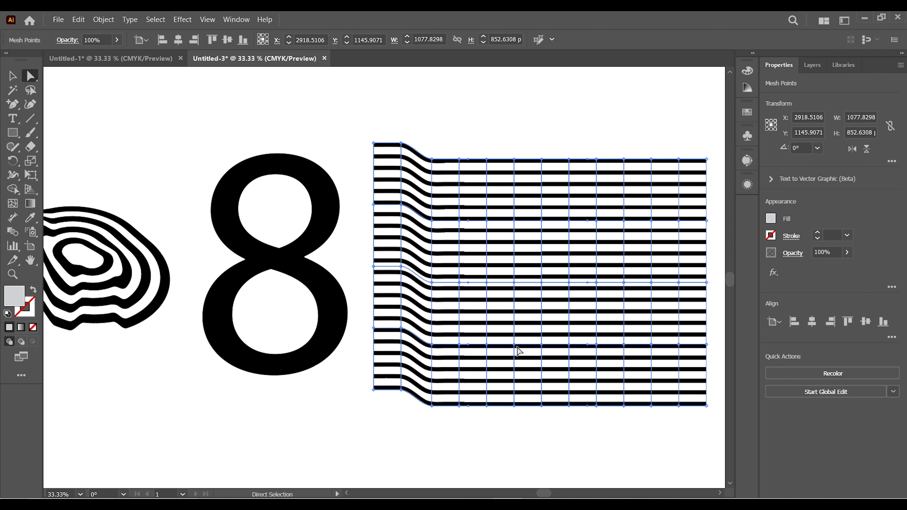
pyautogui.moveTo(515, 346); pyautogui.dragTo(517, 367)
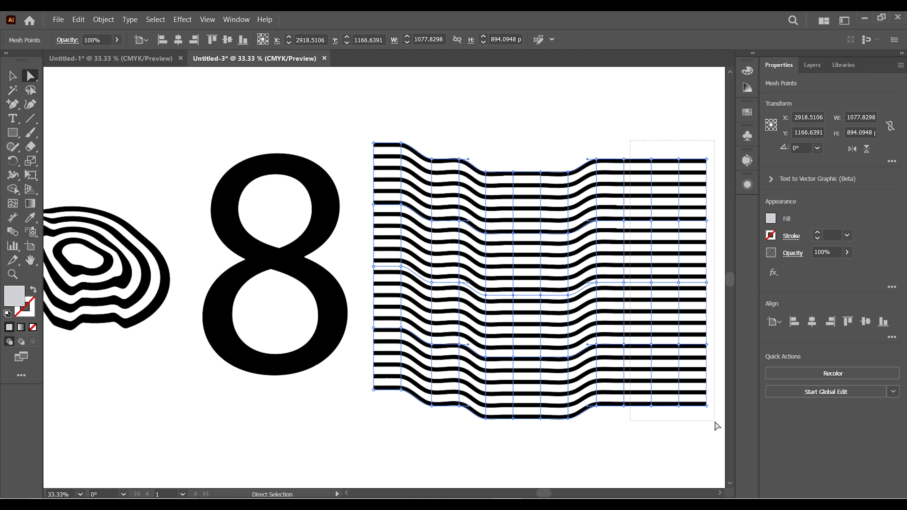
# - Raise the three rightmost columns of mesh points and the two central columns to complete the wave
pyautogui.moveTo(717, 426); pyautogui.dragTo(716, 425)
pyautogui.moveTo(678, 345); pyautogui.dragTo(687, 333)
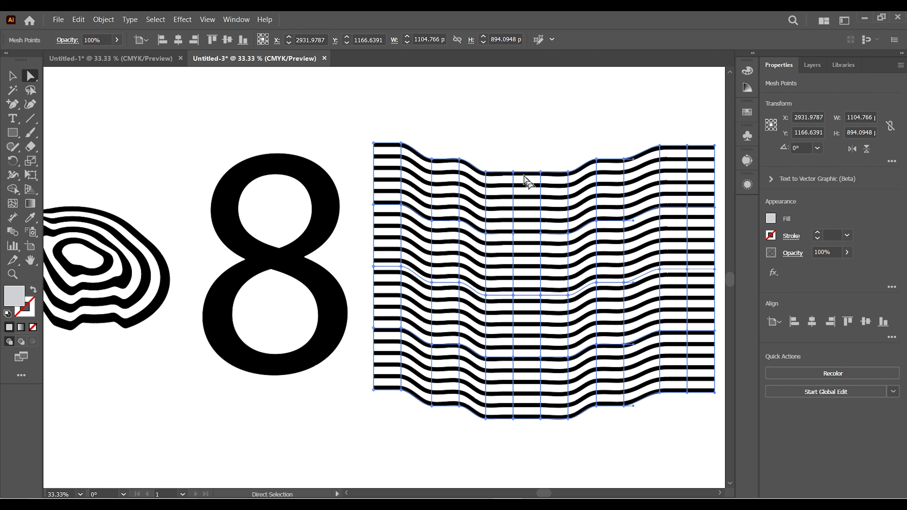
pyautogui.moveTo(543, 435); pyautogui.dragTo(543, 435)
pyautogui.moveTo(516, 296); pyautogui.dragTo(516, 282)
# - Reselect the whole envelope mesh, expand its object and fill, and deselect it
pyautogui.click(148, 31)
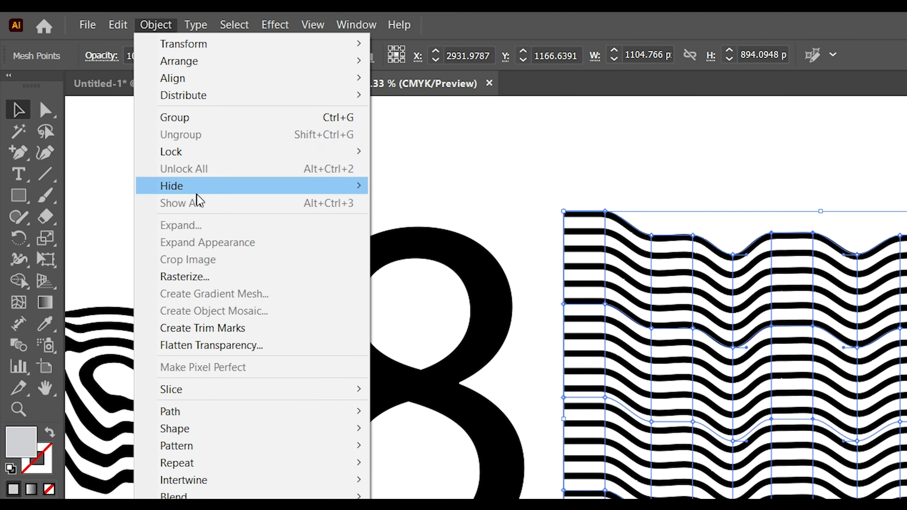
pyautogui.click(600, 168)
pyautogui.click(617, 223)
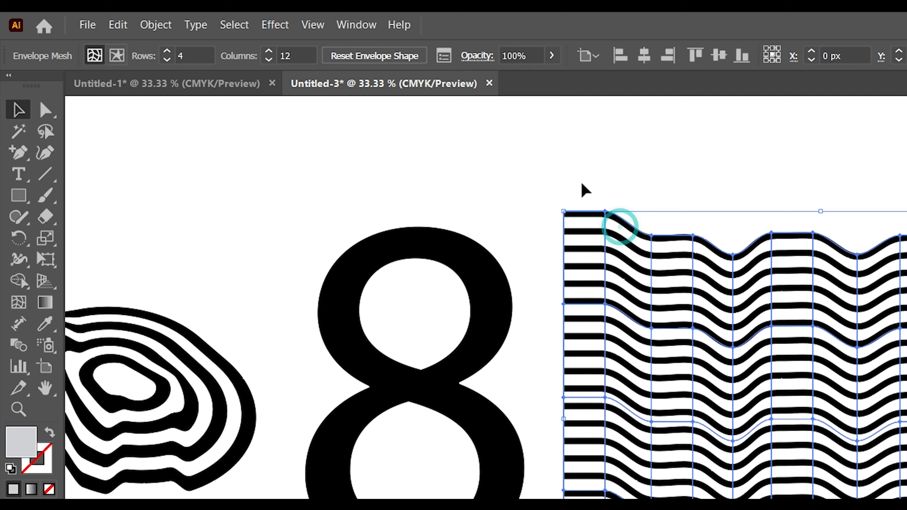
pyautogui.click(156, 24)
pyautogui.click(225, 229)
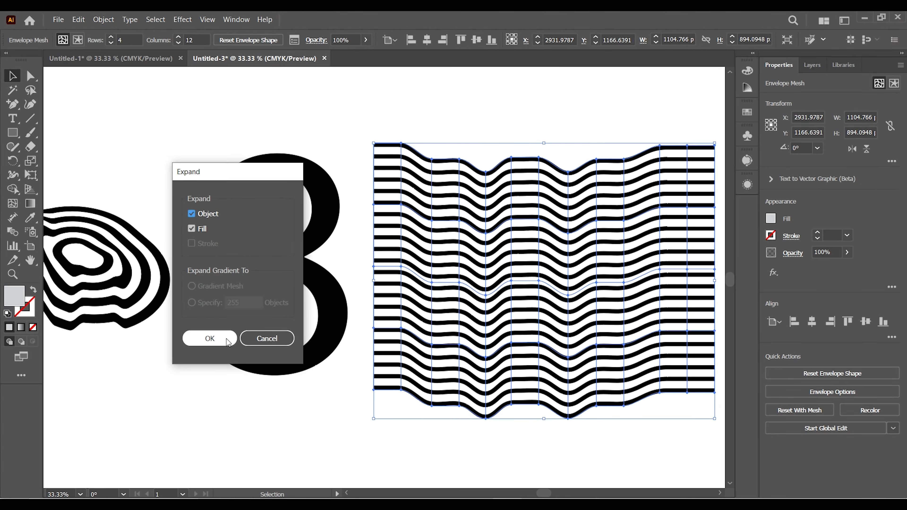
pyautogui.click(316, 497)
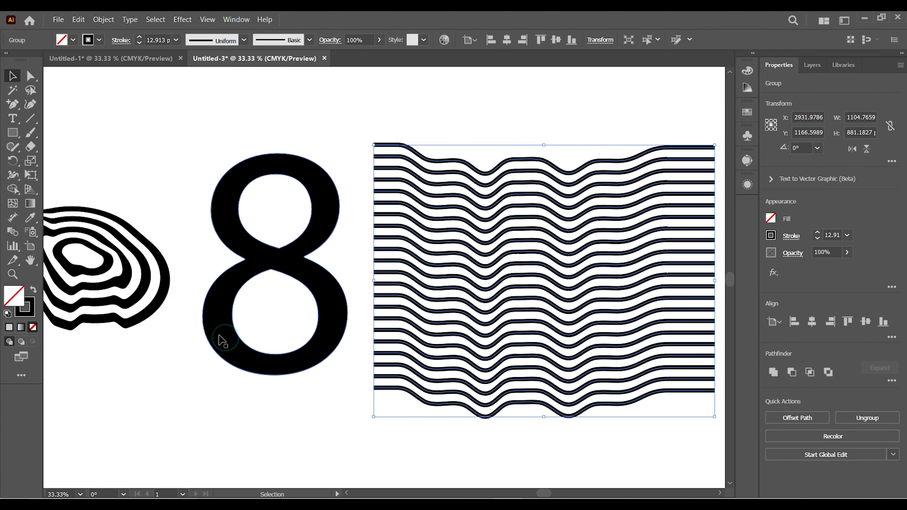
pyautogui.click(423, 107)
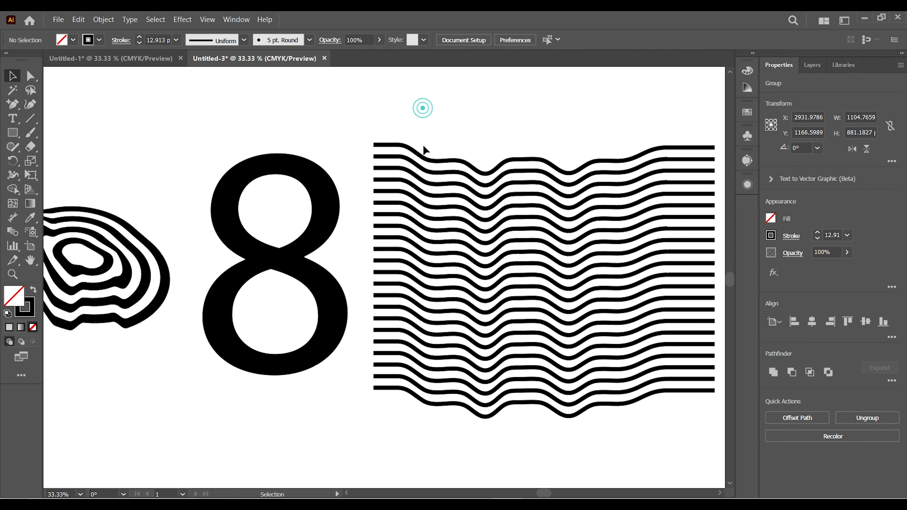
# - Expand the wavy line group's fill and stroke into filled shapes and deselect it
pyautogui.click(517, 253)
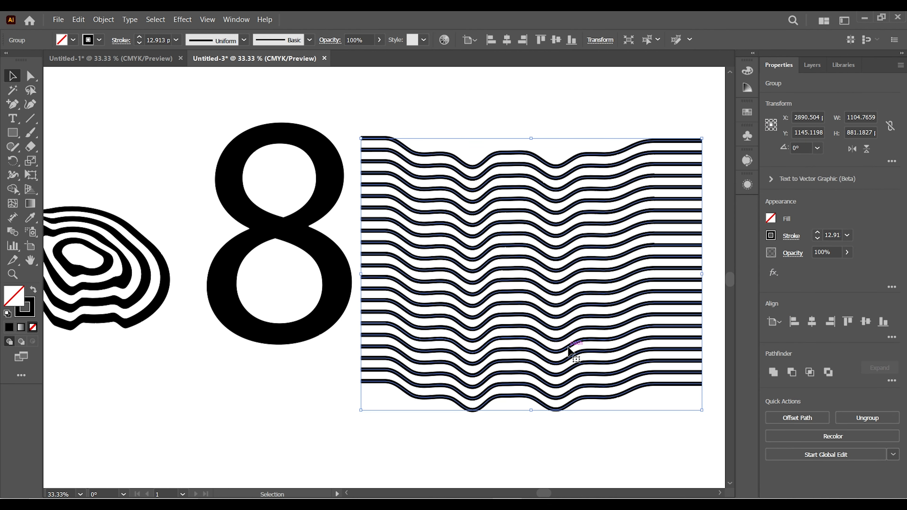
pyautogui.click(103, 19)
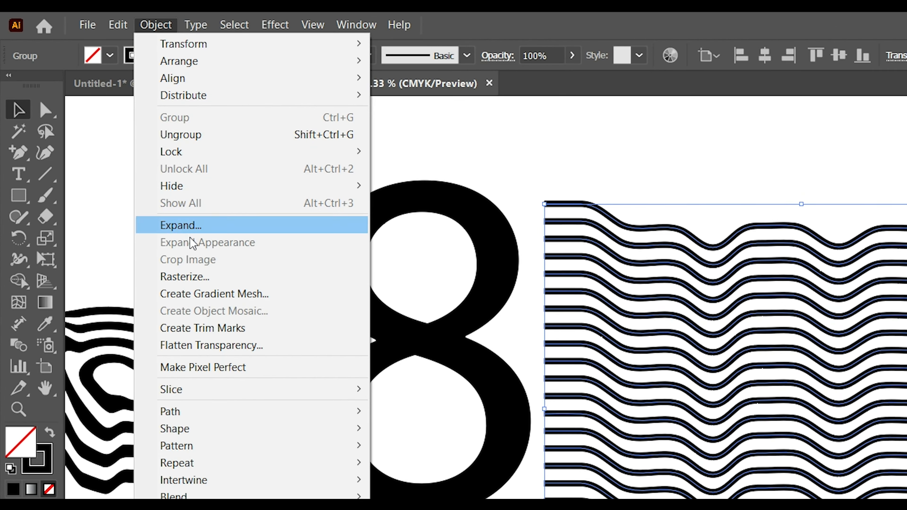
pyautogui.click(190, 229)
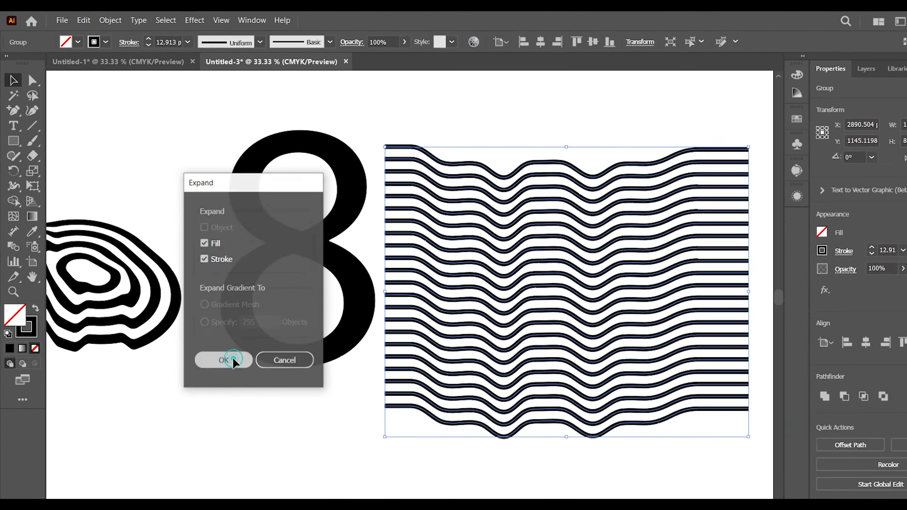
pyautogui.click(317, 503)
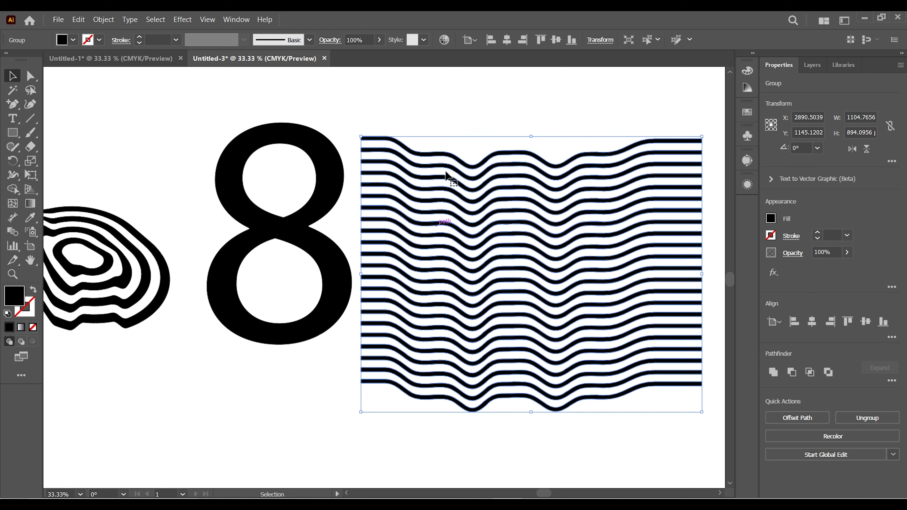
pyautogui.click(454, 115)
# - Move the 8 onto the middle of the wavy lines and shift both together about 251 px left
pyautogui.moveTo(336, 197); pyautogui.dragTo(583, 237)
pyautogui.moveTo(420, 116); pyautogui.dragTo(607, 305)
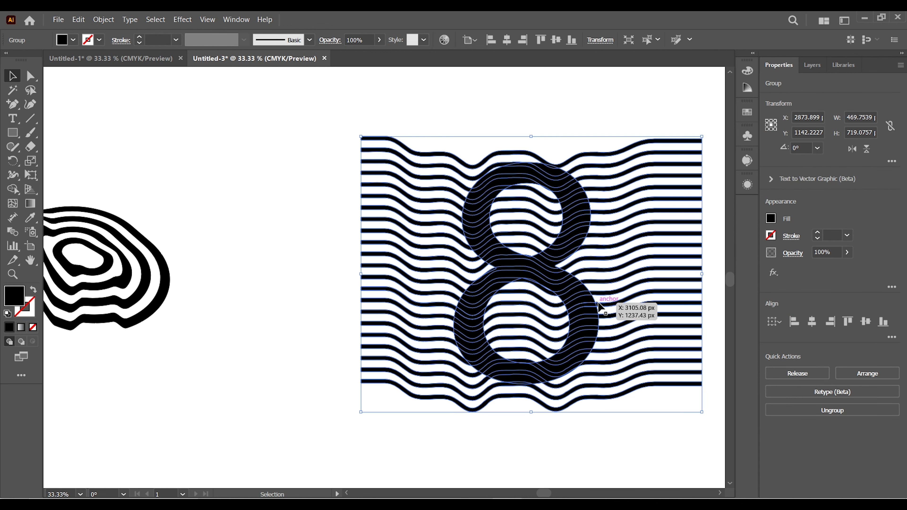
pyautogui.moveTo(553, 196); pyautogui.dragTo(475, 197)
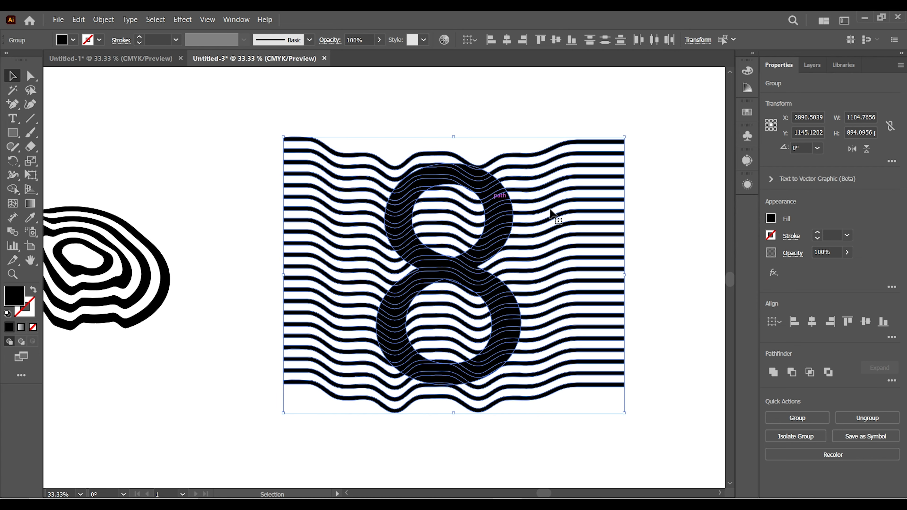
# - Select the wavy line group and send it to the back, behind the large 8
pyautogui.click(530, 114)
pyautogui.click(491, 198)
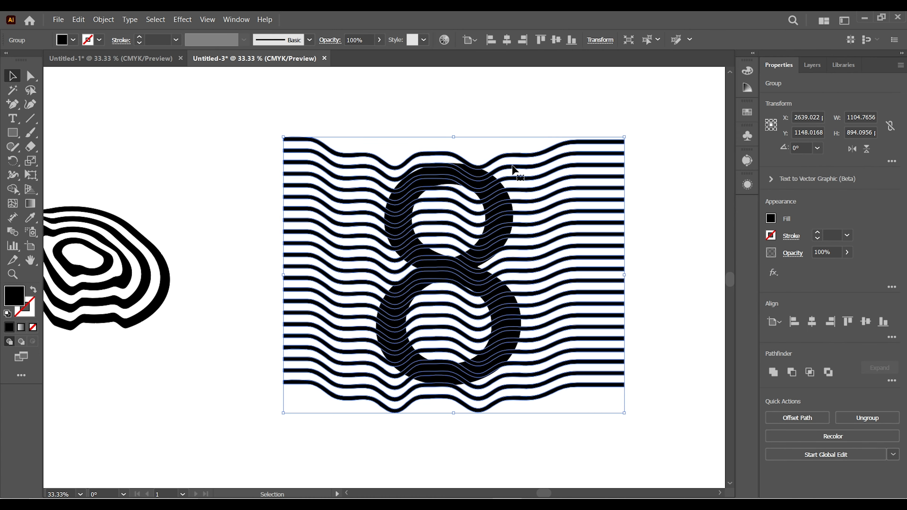
pyautogui.click(539, 114)
pyautogui.click(520, 168)
pyautogui.rightClick(518, 169)
pyautogui.click(594, 368)
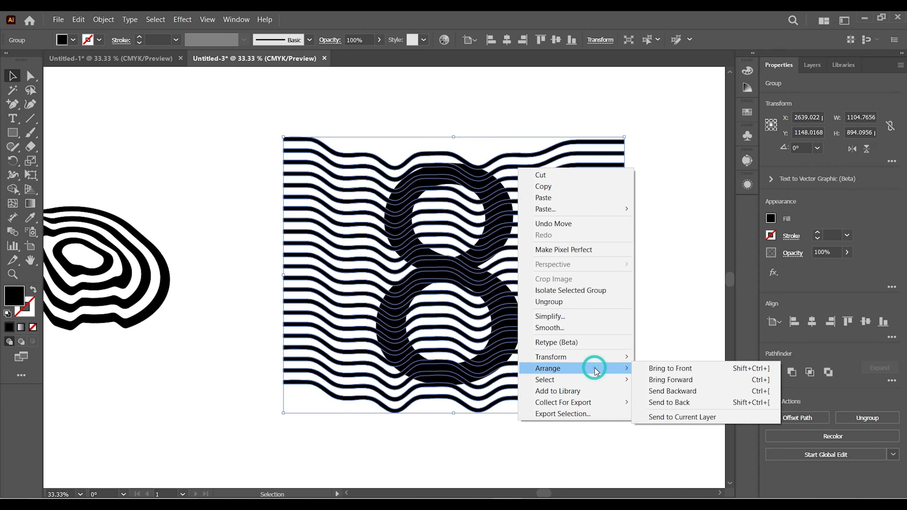
pyautogui.click(689, 402)
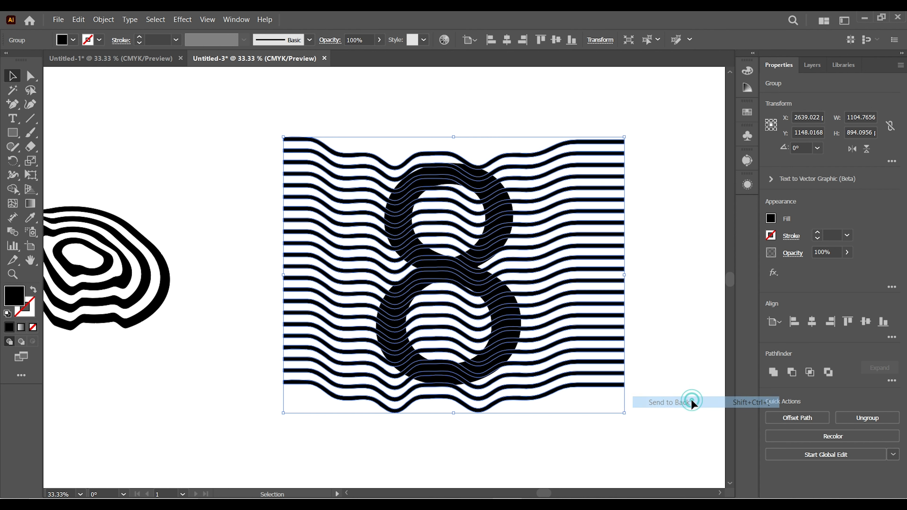
# - Select the 8 together with the wavy lines and make a clipping mask from them
pyautogui.click(477, 107)
pyautogui.click(436, 179)
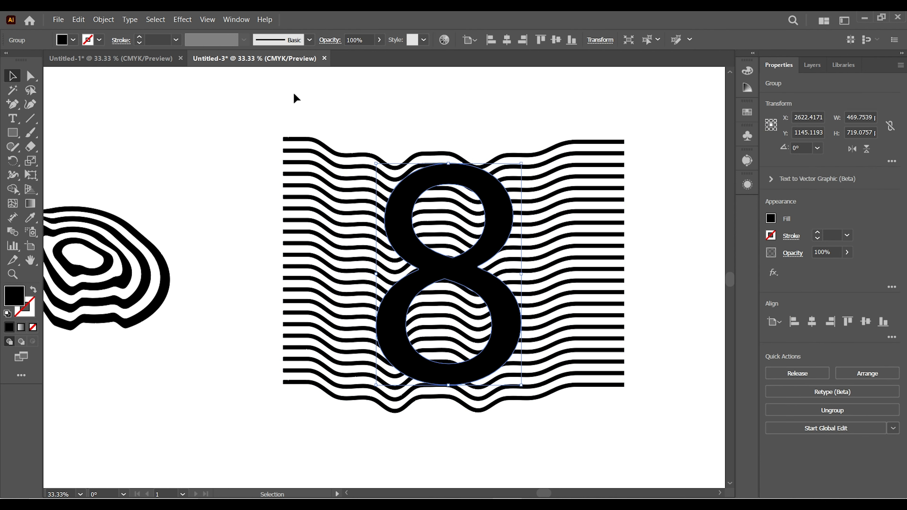
pyautogui.moveTo(294, 93)
pyautogui.mouseDown()
pyautogui.moveTo(481, 162)
pyautogui.moveTo(489, 313)
pyautogui.mouseUp()
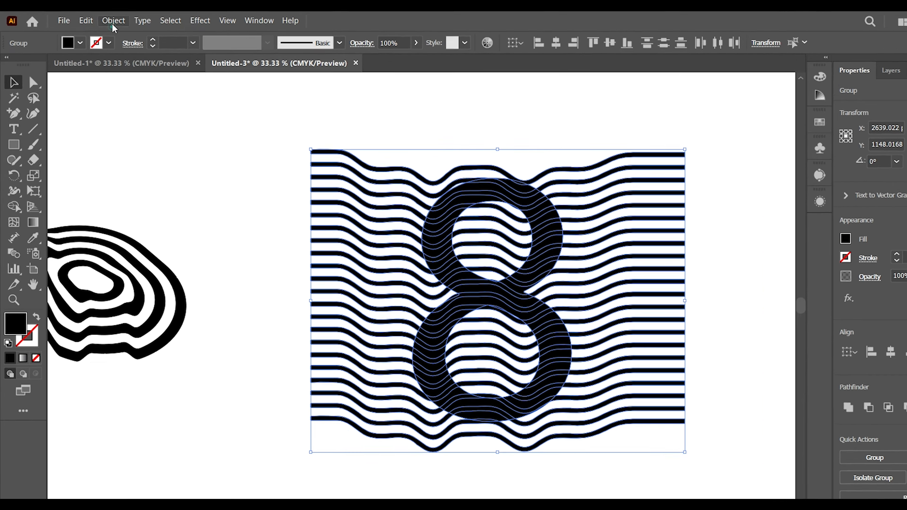
pyautogui.click(104, 20)
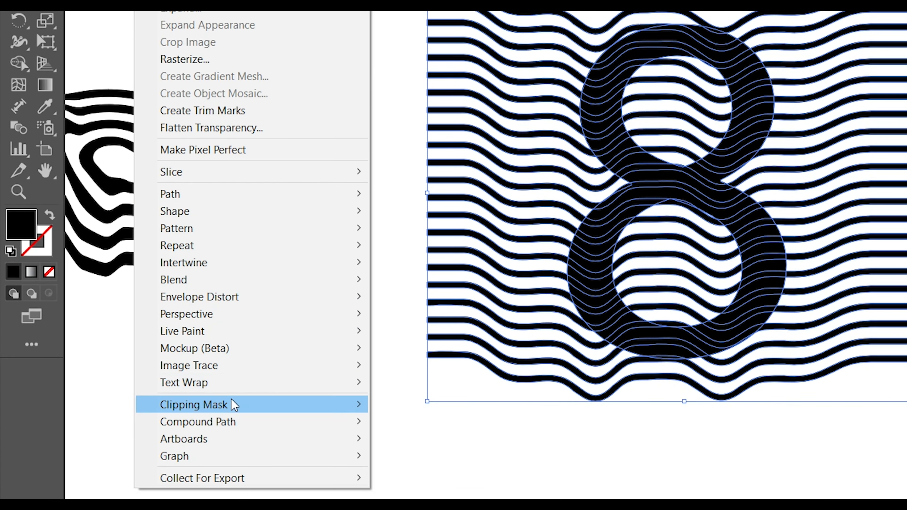
pyautogui.moveTo(233, 509)
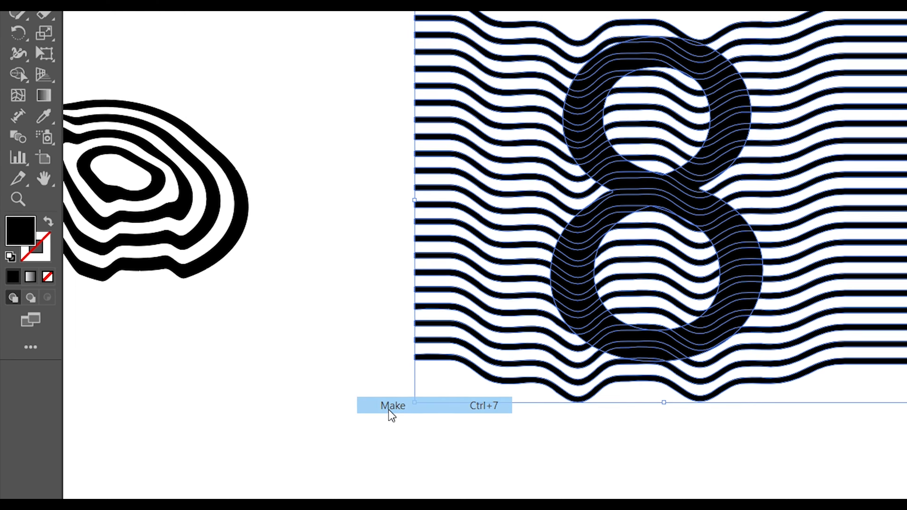
pyautogui.click(404, 404)
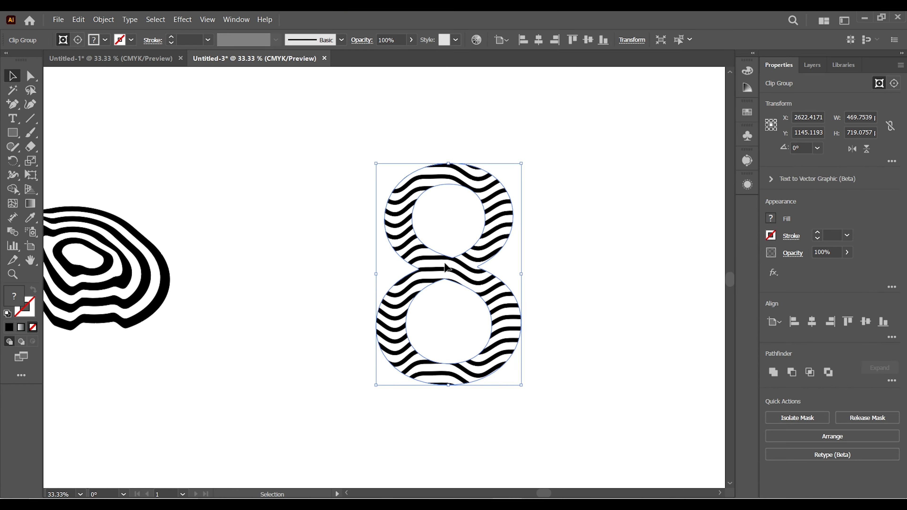
# - Isolate the clip group, shift the wavy lines inside the 8 about 103 px right and 21 px up, and exit isolation
pyautogui.doubleClick(436, 272)
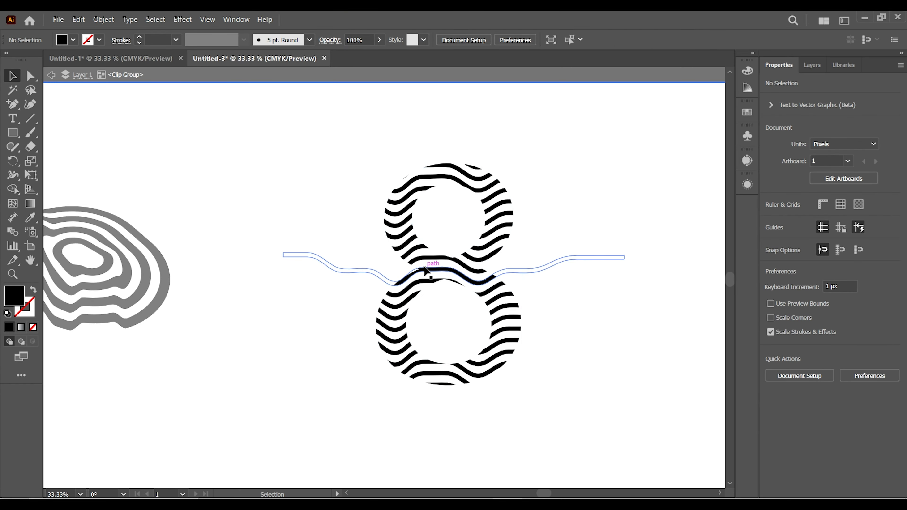
pyautogui.moveTo(426, 271)
pyautogui.mouseDown()
pyautogui.moveTo(395, 280)
pyautogui.moveTo(454, 282)
pyautogui.moveTo(457, 291)
pyautogui.moveTo(464, 247)
pyautogui.moveTo(460, 264)
pyautogui.mouseUp()
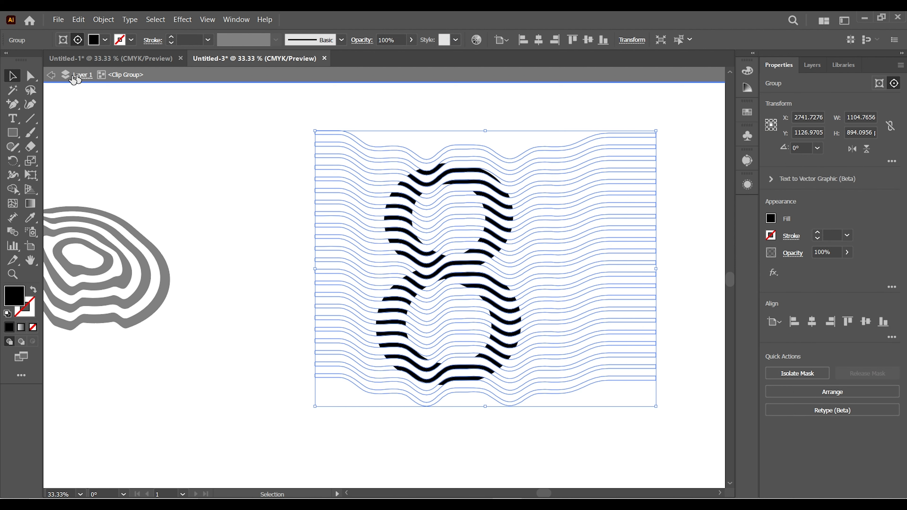
pyautogui.click(52, 75)
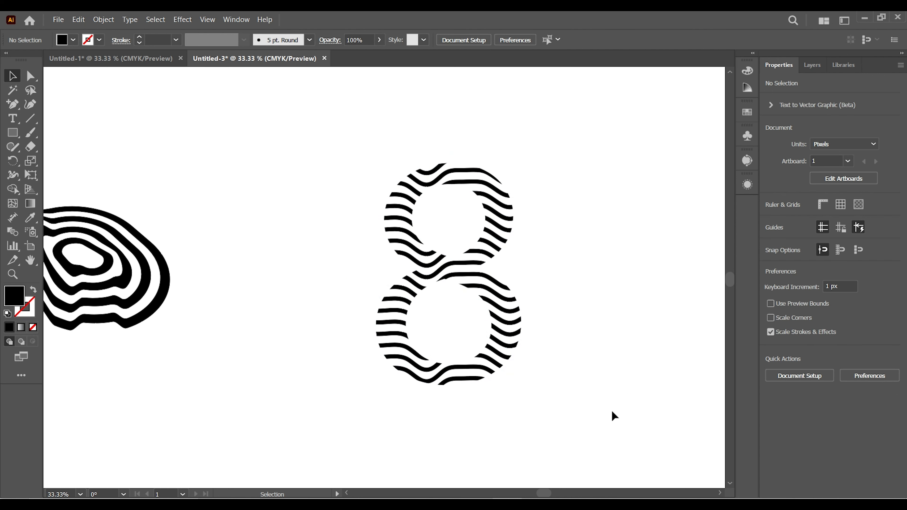
# - Move the warped rings right to about X 1699 px, Y 1142 px, and nudge the striped 8 up about 16 px
pyautogui.hotkey('ctrl', '-')
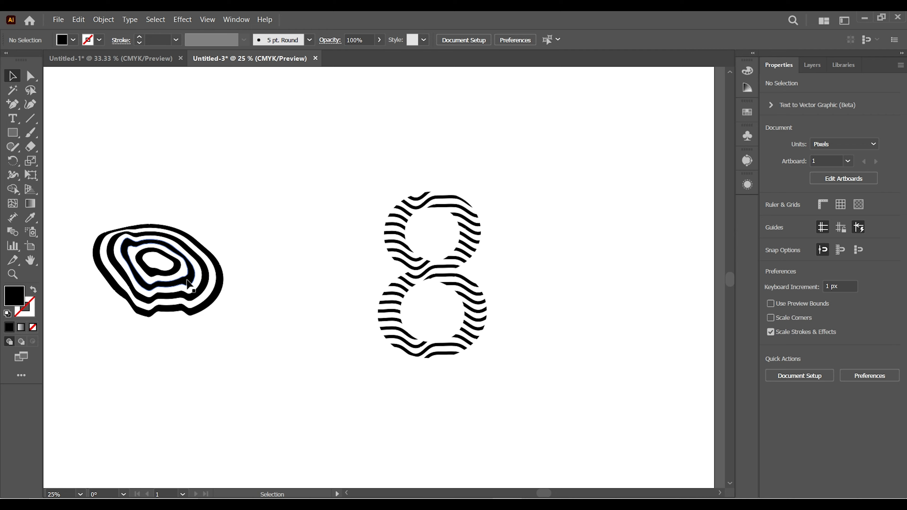
pyautogui.moveTo(189, 285); pyautogui.dragTo(251, 289)
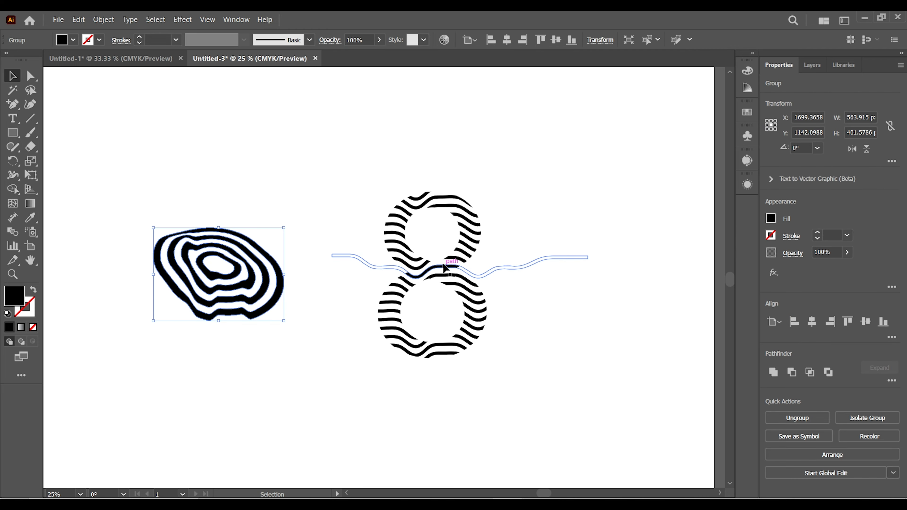
pyautogui.moveTo(445, 268); pyautogui.dragTo(444, 264)
pyautogui.click(580, 370)
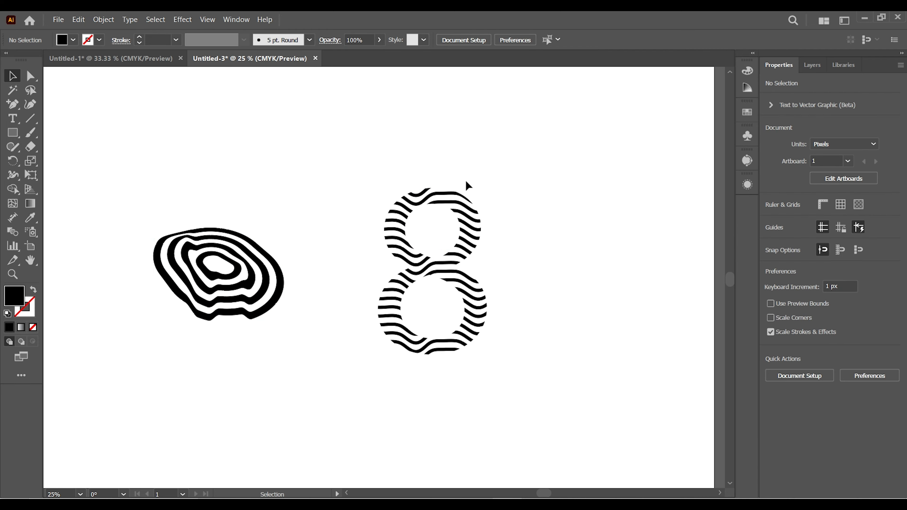
# - Isolate the clip group again, scale the wavy lines inside the 8 up slightly, and exit isolation
pyautogui.doubleClick(451, 254)
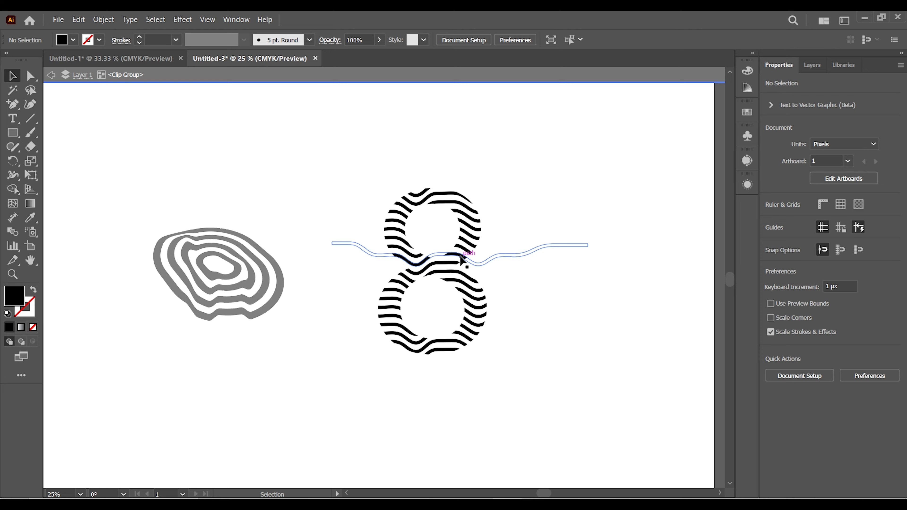
pyautogui.click(461, 260)
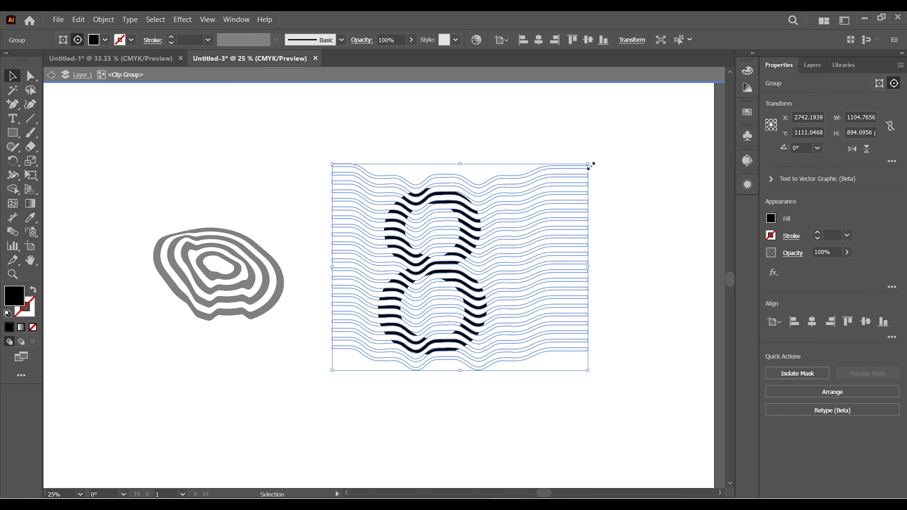
pyautogui.moveTo(591, 165)
pyautogui.mouseDown()
pyautogui.moveTo(559, 176)
pyautogui.moveTo(565, 156)
pyautogui.moveTo(541, 163)
pyautogui.moveTo(626, 111)
pyautogui.moveTo(614, 129)
pyautogui.mouseUp()
pyautogui.click(238, 178)
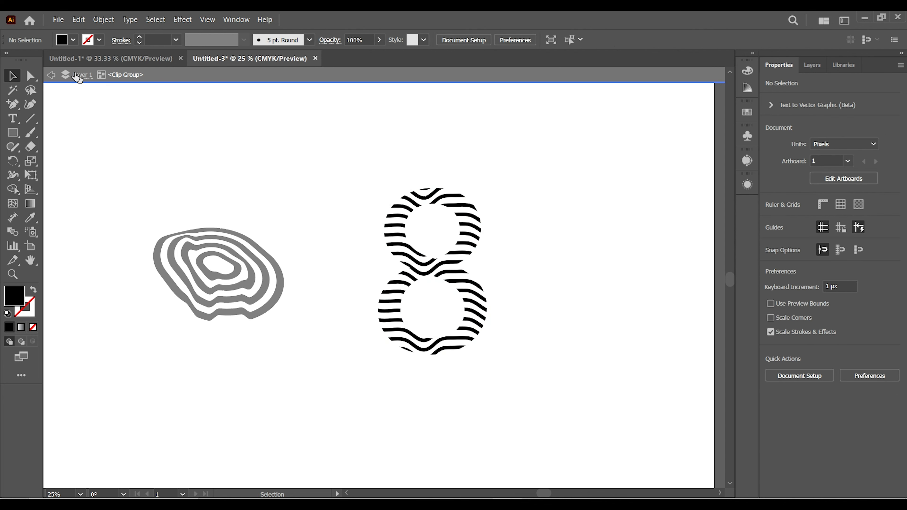
pyautogui.click(51, 75)
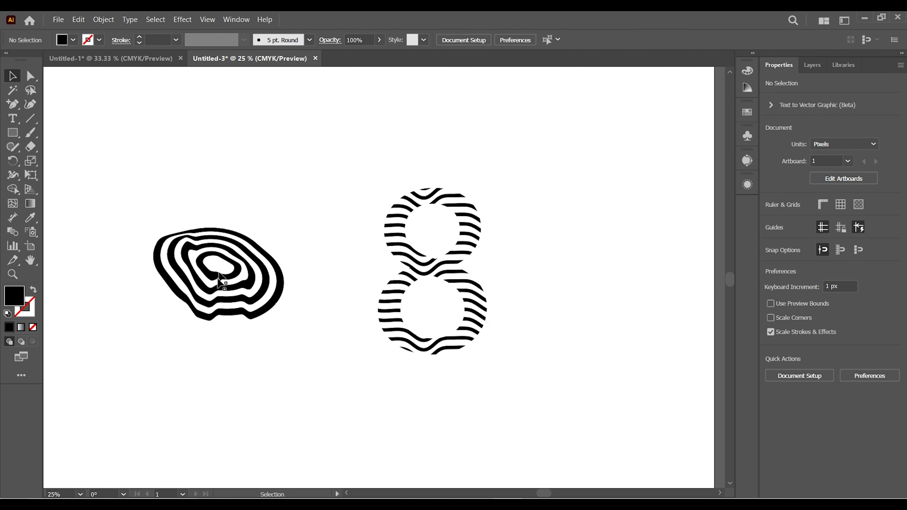
# - Shift the warped rings a little further right to narrow the gap to the 8, and deselect them
pyautogui.moveTo(219, 283); pyautogui.dragTo(249, 283)
pyautogui.click(348, 385)
pyautogui.scroll(2, 305, 262)
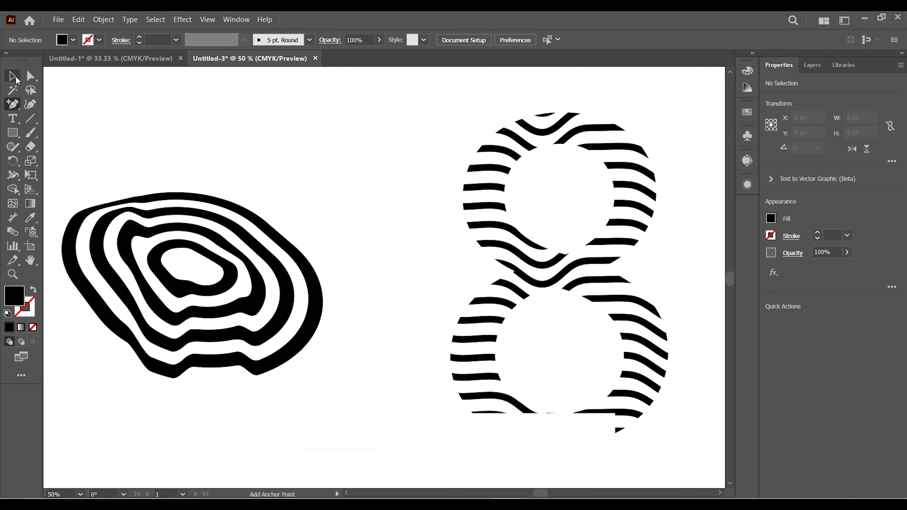